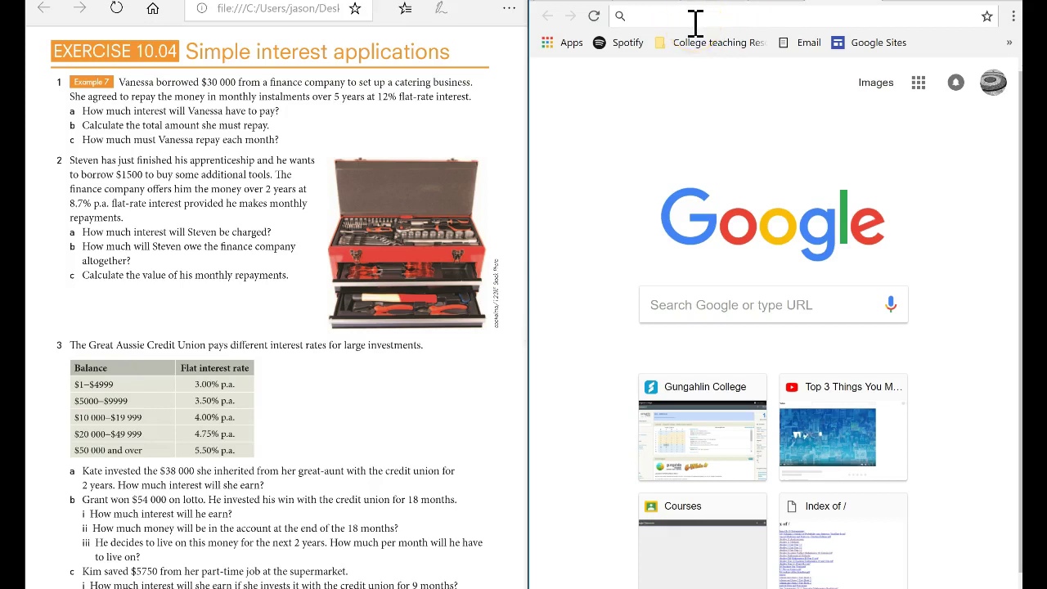
# Open Google Sheets through a web search for "google sheets" and create a blank spreadsheet
pyautogui.write('goo')
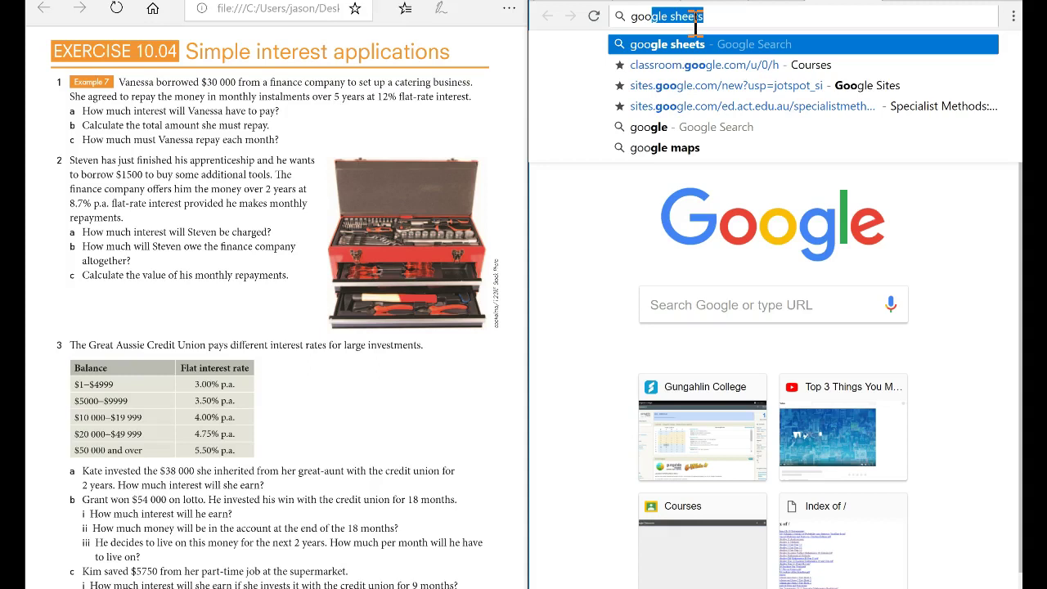
pyautogui.write('gle she')
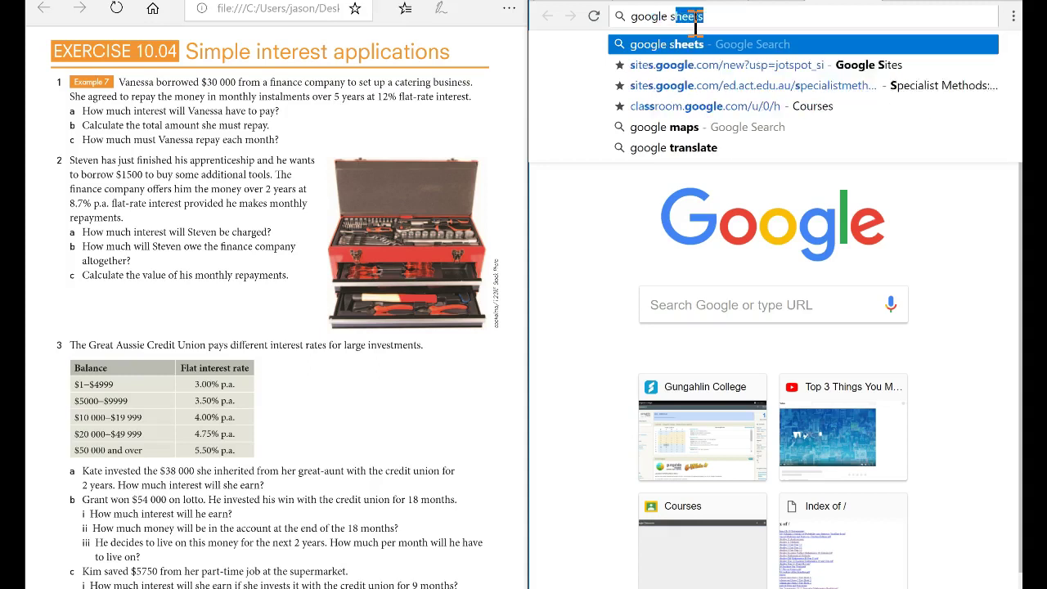
pyautogui.write('ets')
pyautogui.press('Return')
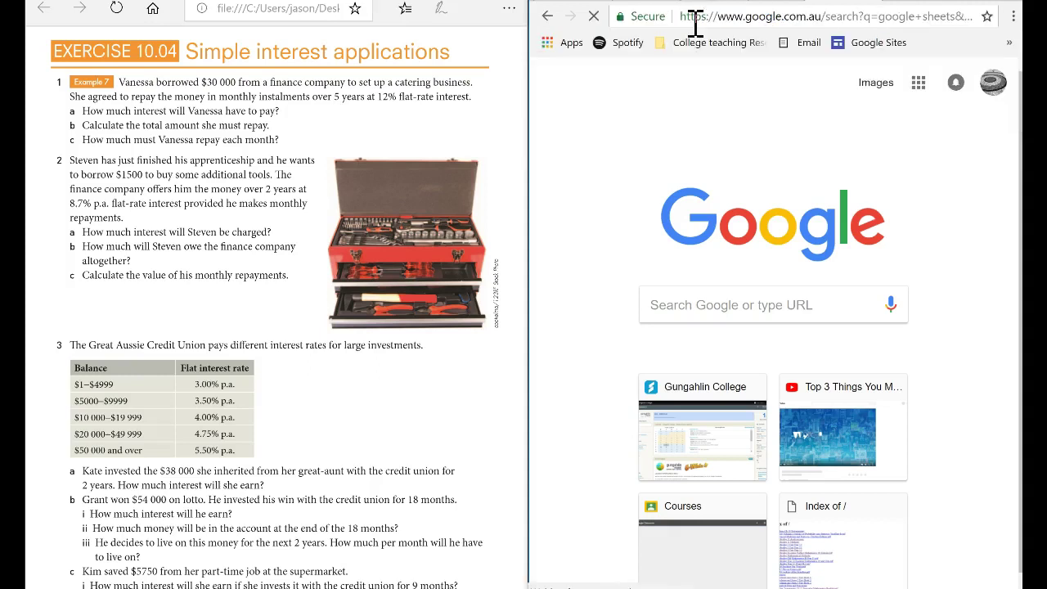
pyautogui.click(710, 214)
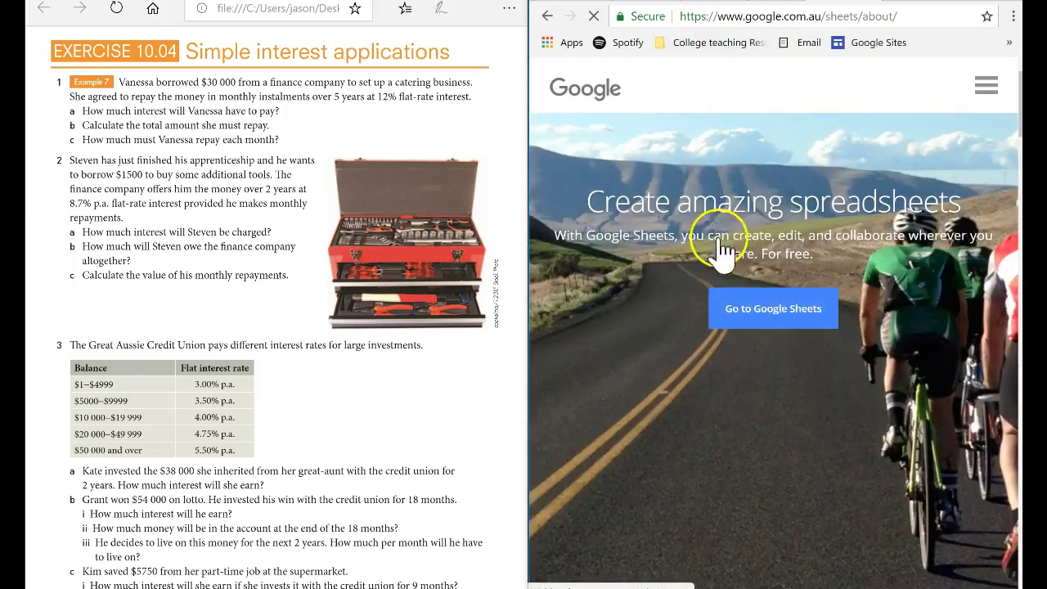
pyautogui.click(744, 311)
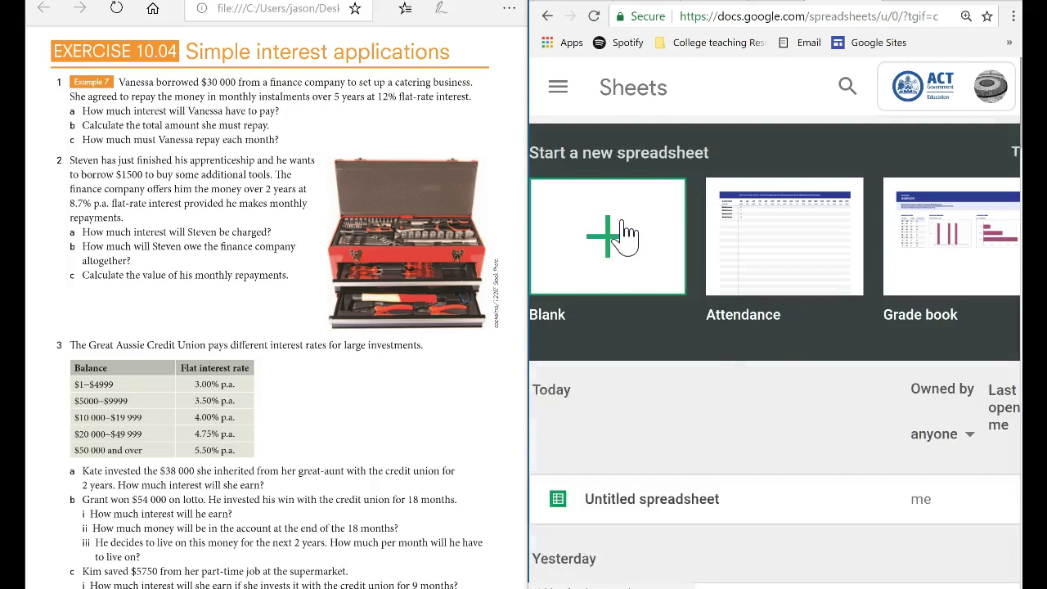
pyautogui.click(626, 236)
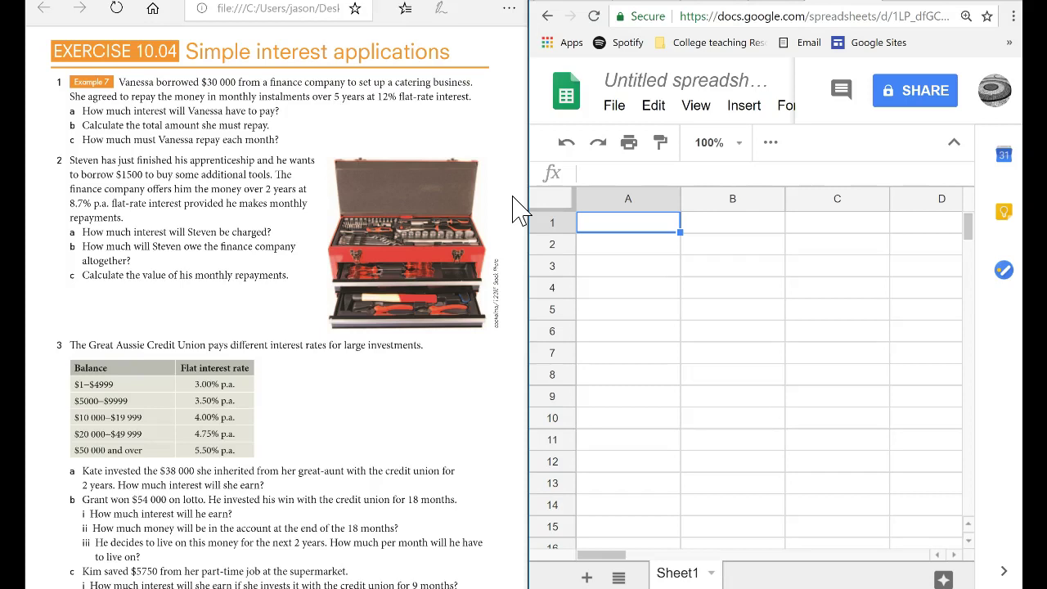
# Enter the exercise title "Ex 10.04" in cell A1 and the question label "Q1 a)" in cell A3
pyautogui.write('Ex')
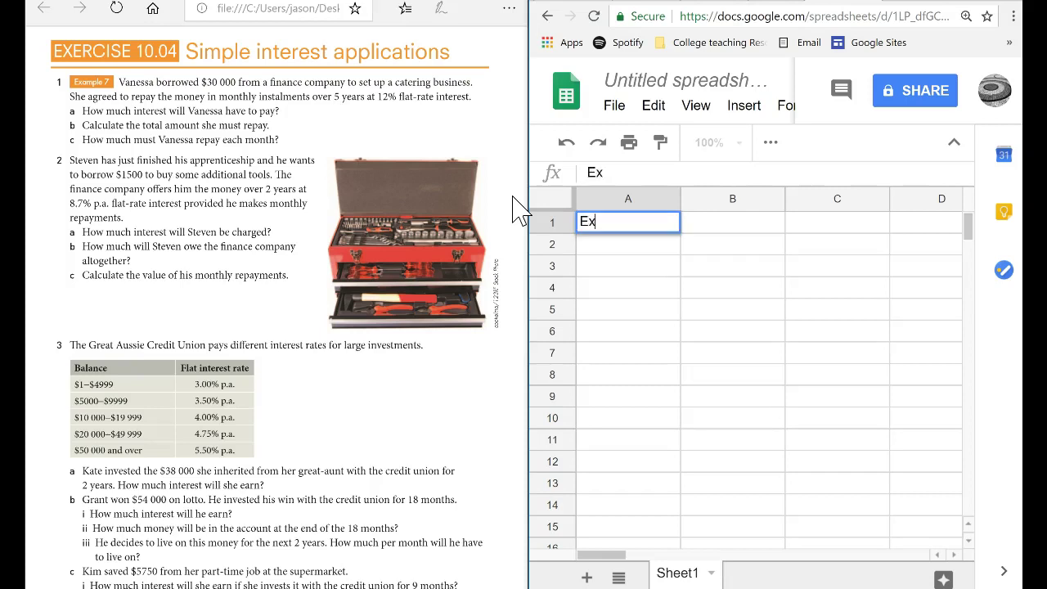
pyautogui.write(' 10.04')
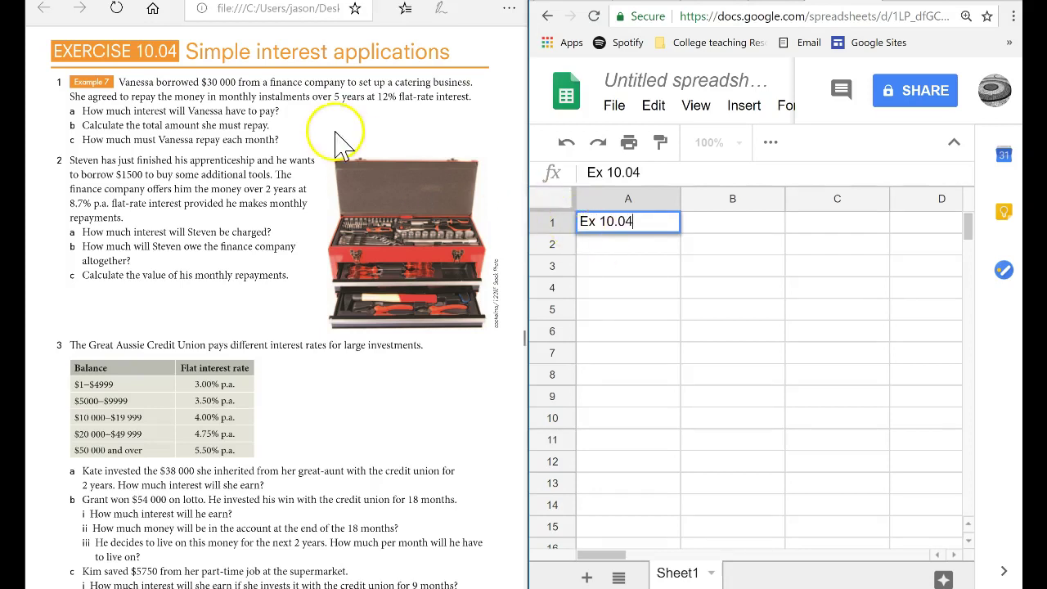
pyautogui.click(639, 277)
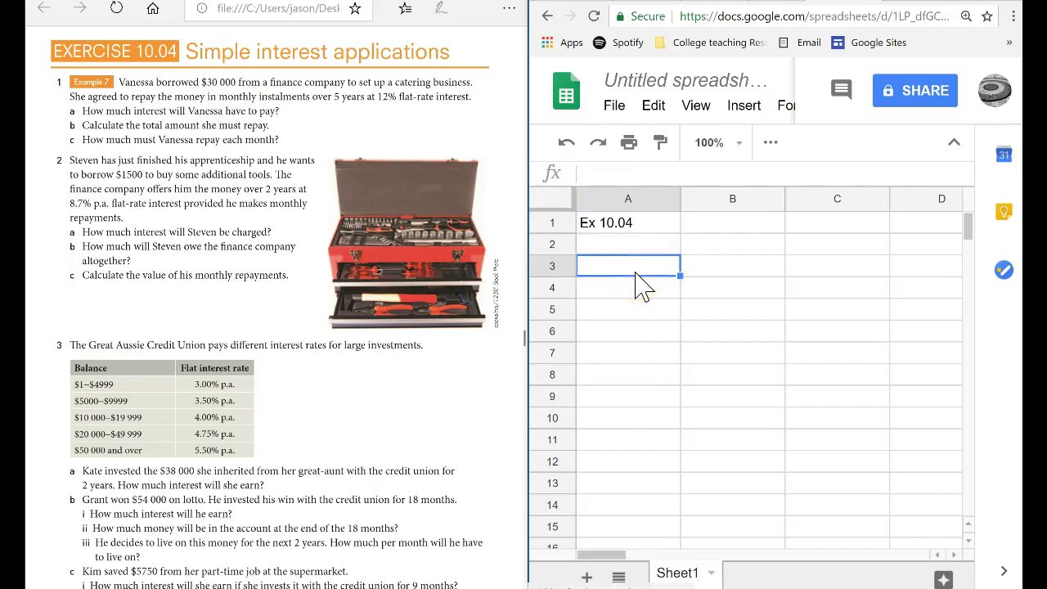
pyautogui.write('Q1')
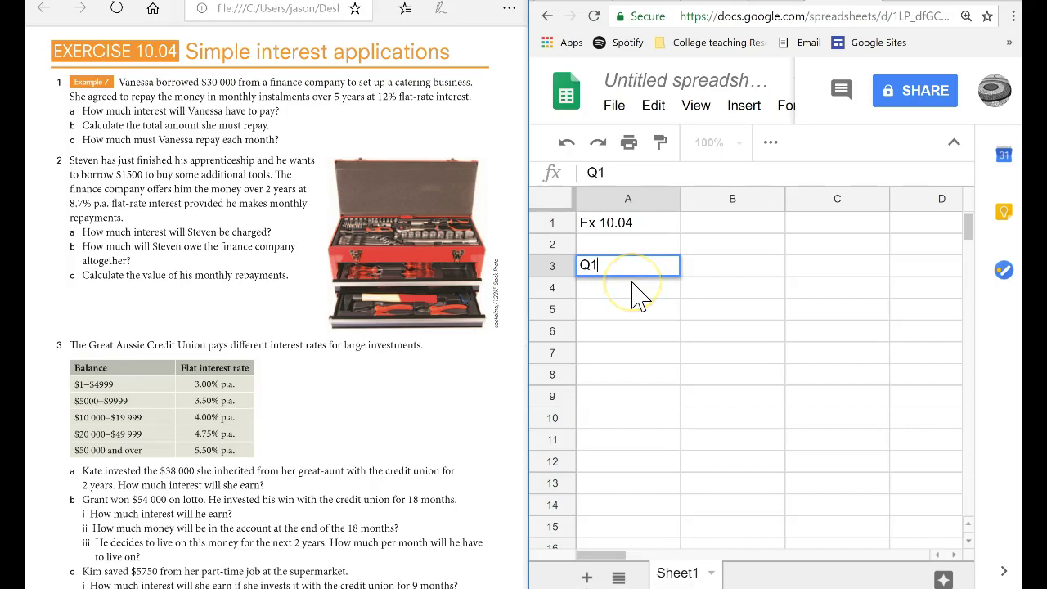
pyautogui.write(' a)')
# Enter the column headings "Borrowed", "Rate", "years" and "Interest" in cells B3 to E3
pyautogui.click(757, 278)
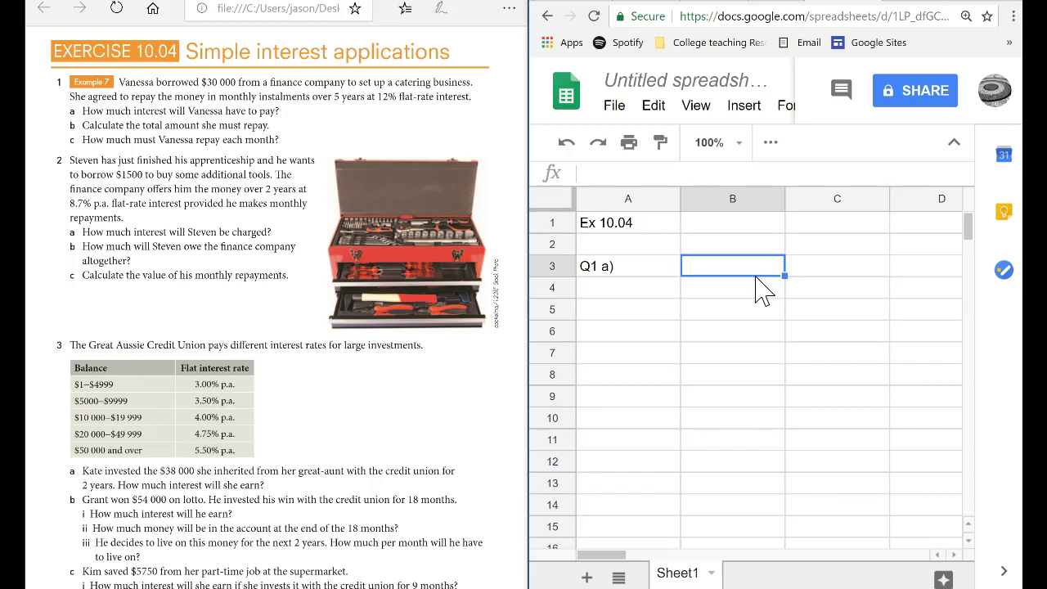
pyautogui.write('Bo')
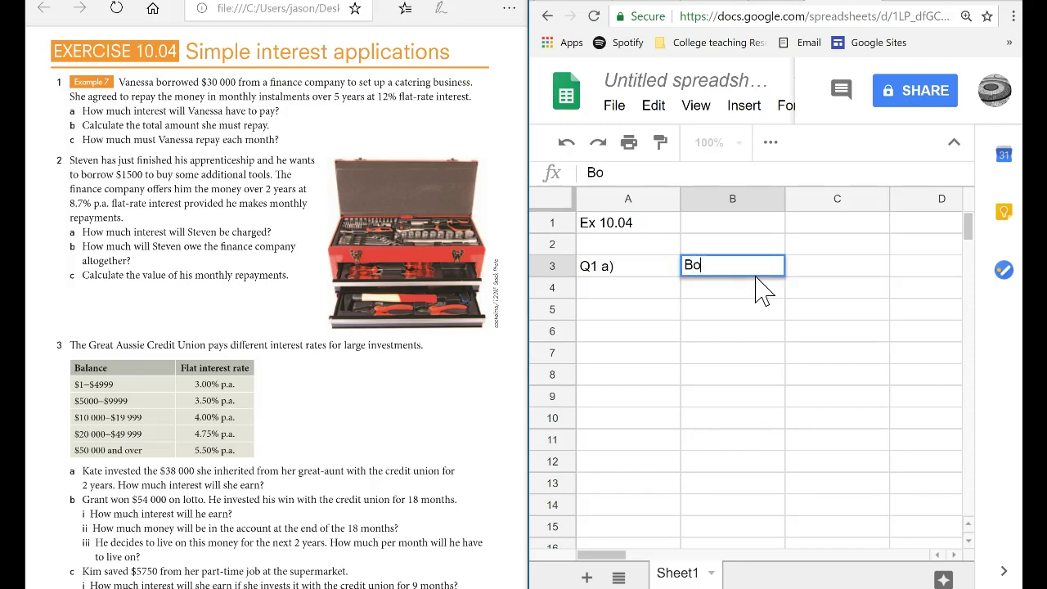
pyautogui.write('rrowed')
pyautogui.press('Tab')
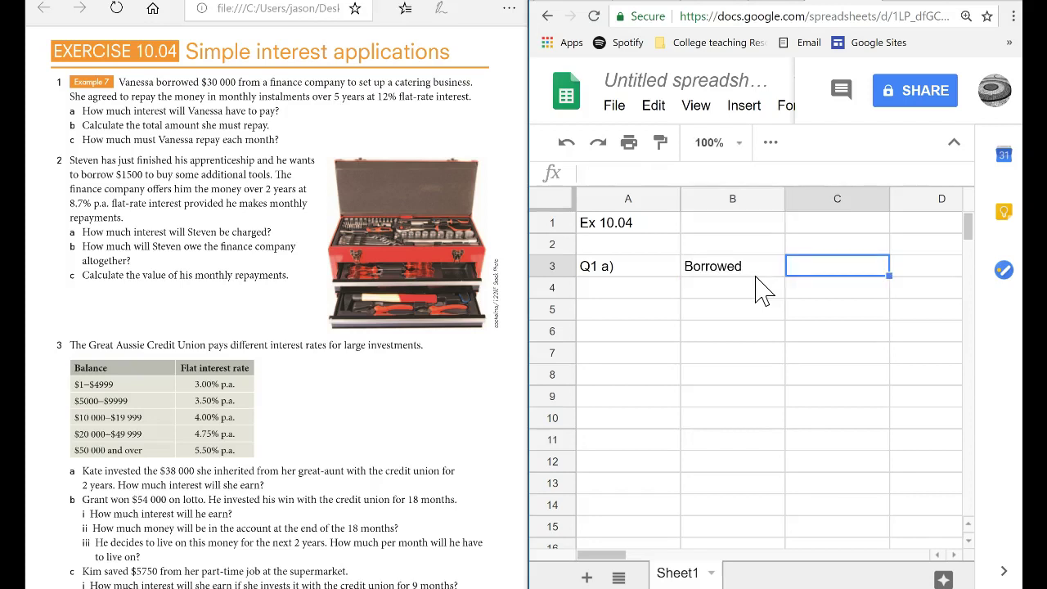
pyautogui.write('Rate')
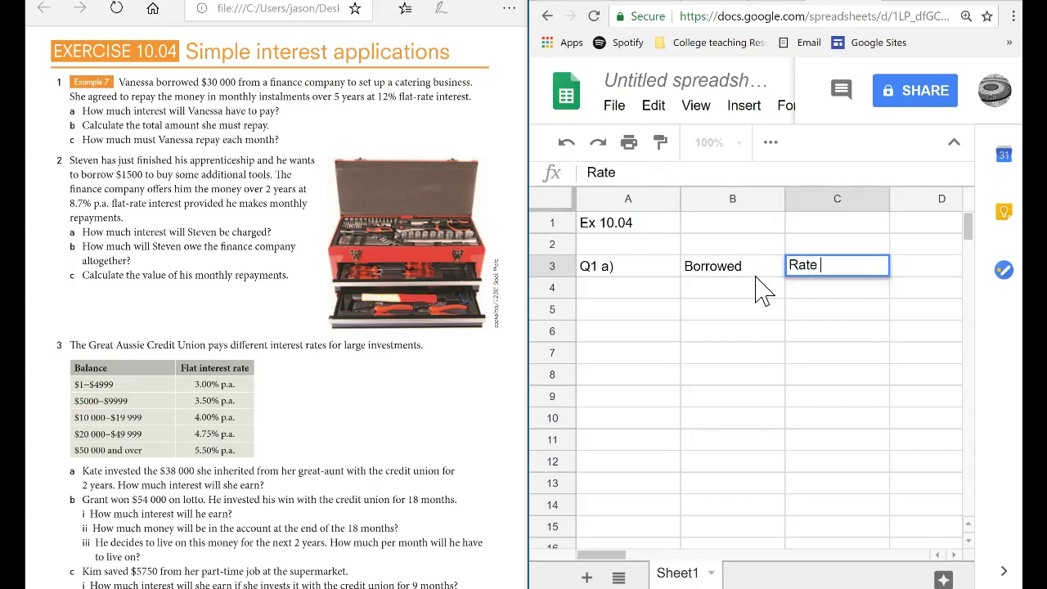
pyautogui.click(906, 273)
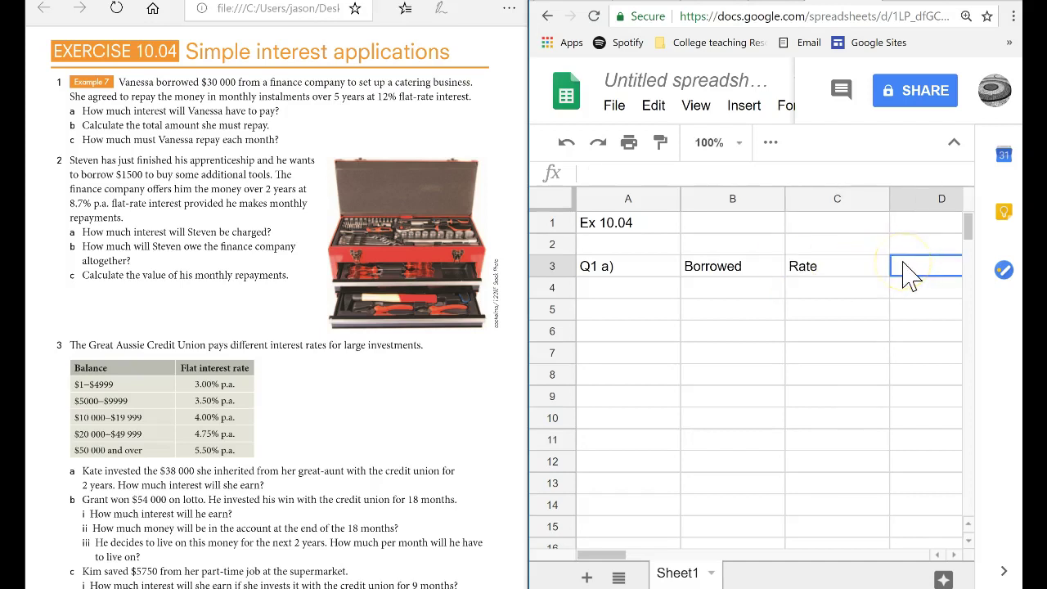
pyautogui.write('years')
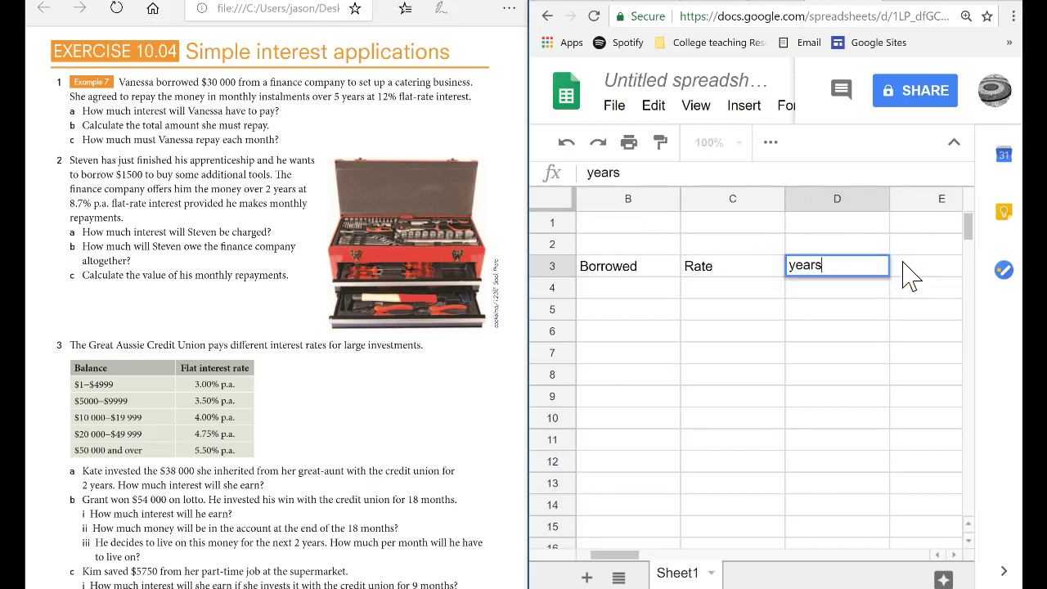
pyautogui.click(905, 273)
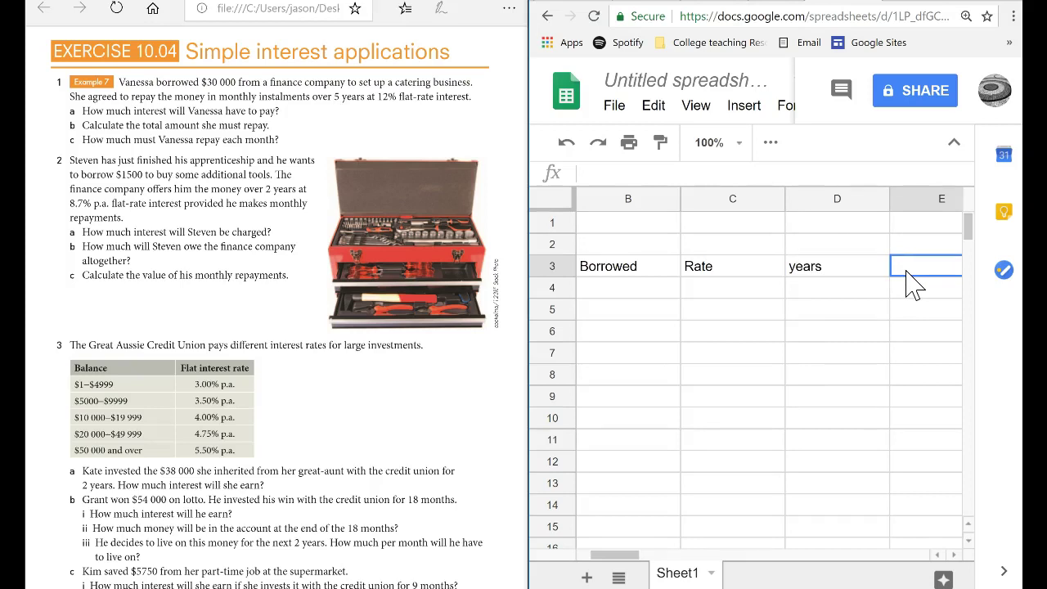
pyautogui.write('In')
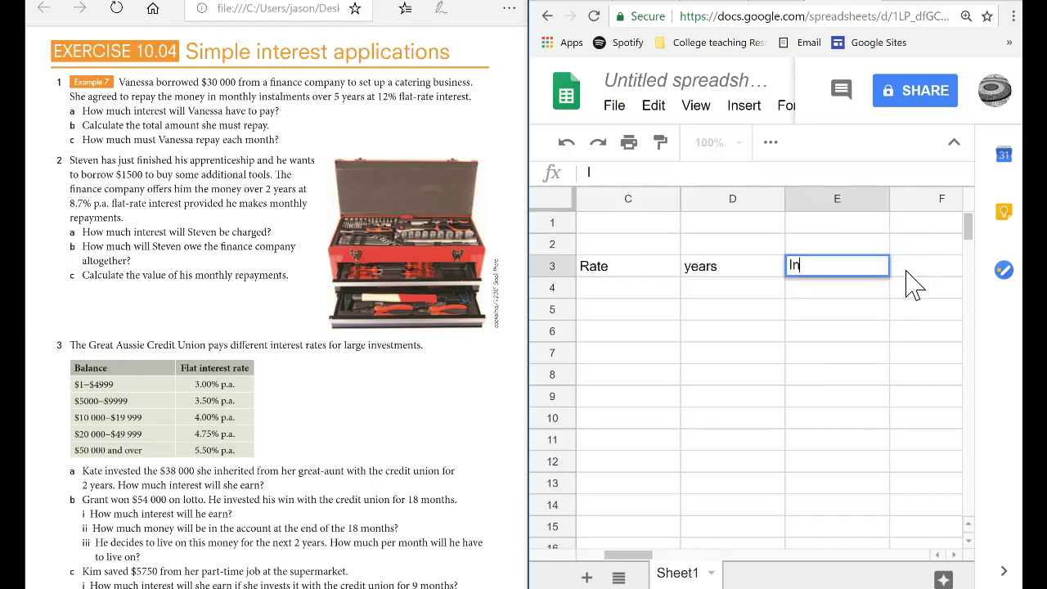
pyautogui.write('terest')
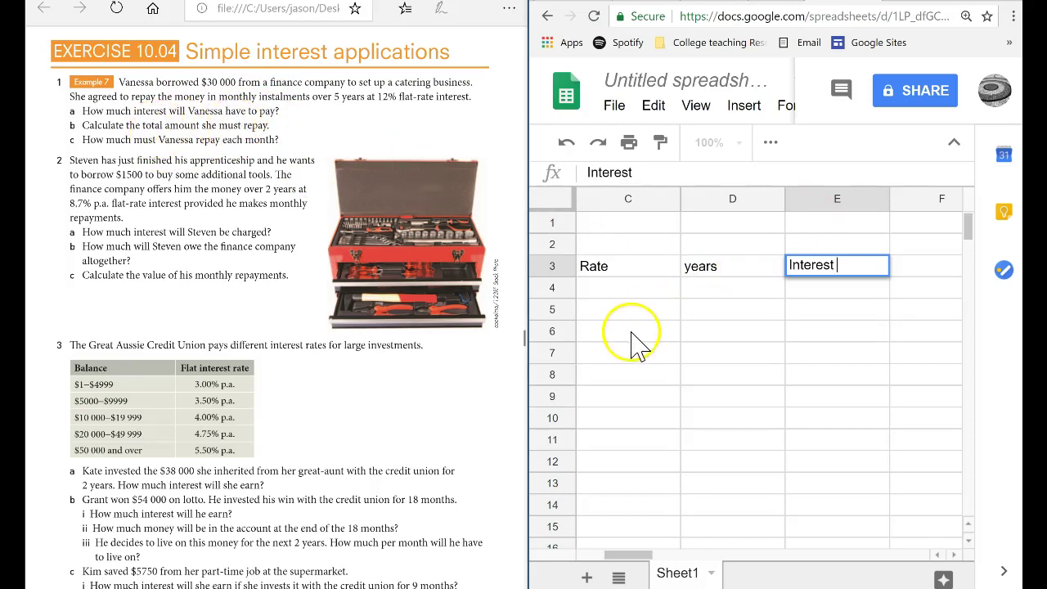
# Enter 30000 as the borrowed amount in cell B4
pyautogui.hscroll(-3, 634, 337)
pyautogui.click(712, 290)
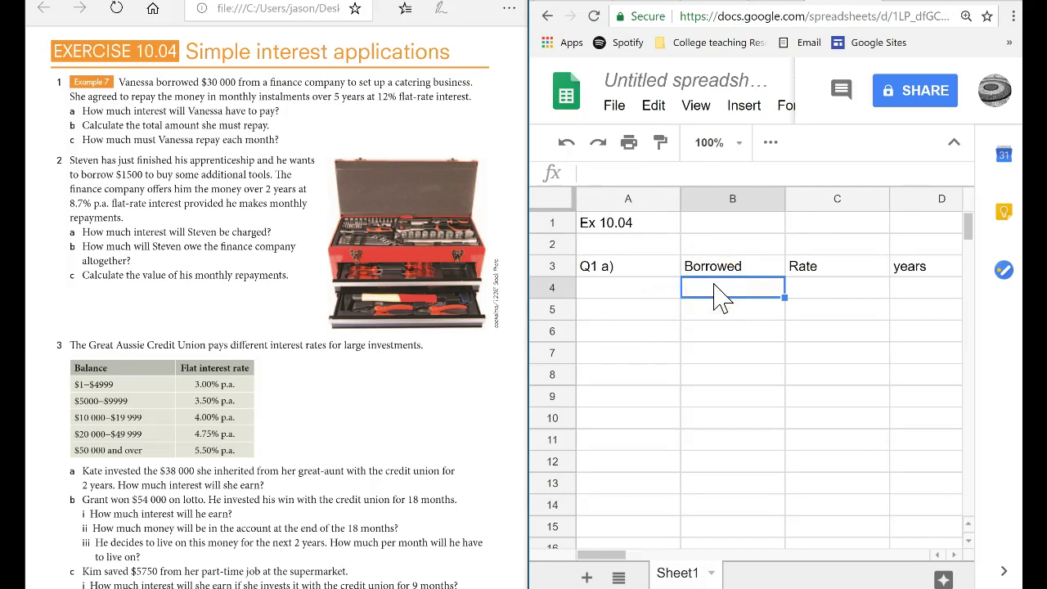
pyautogui.write('3000')
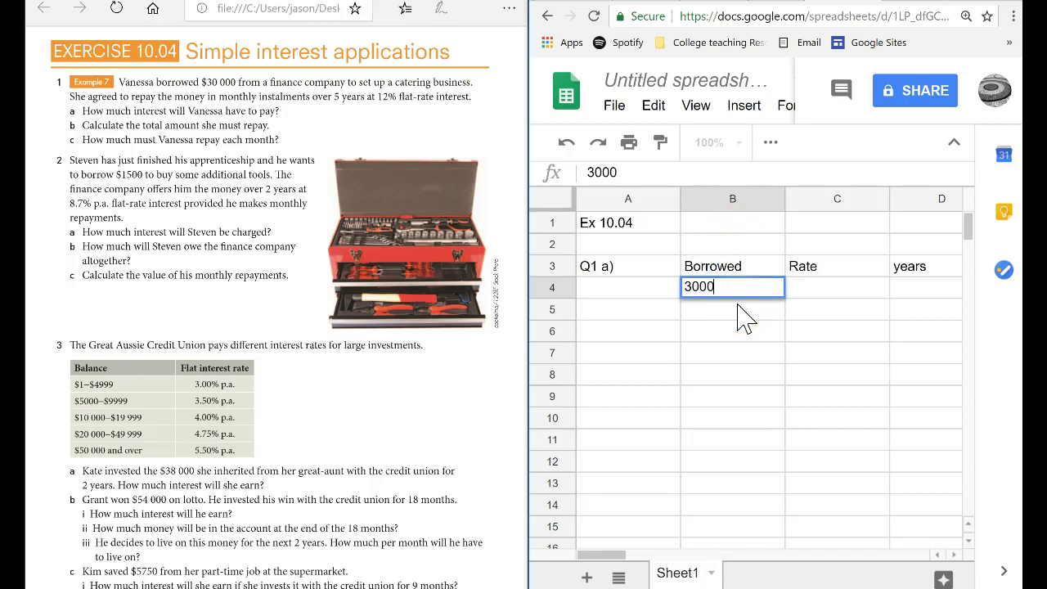
pyautogui.write('0')
pyautogui.click(713, 295)
# Enter the rate as the formula =12/100 in cell C4 and the loan term of 5 years in cell D4
pyautogui.click(806, 305)
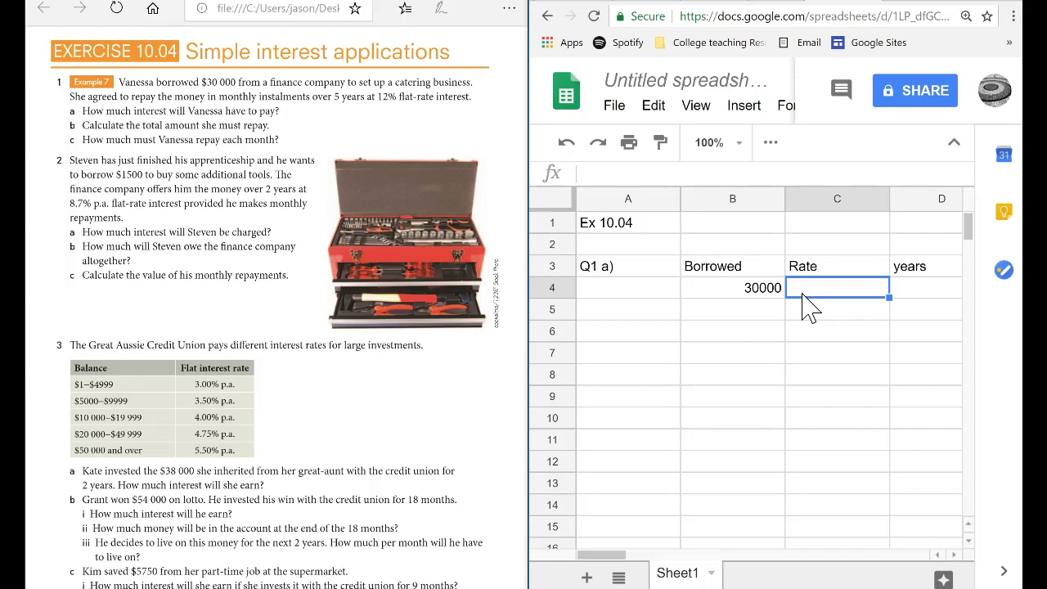
pyautogui.write('=')
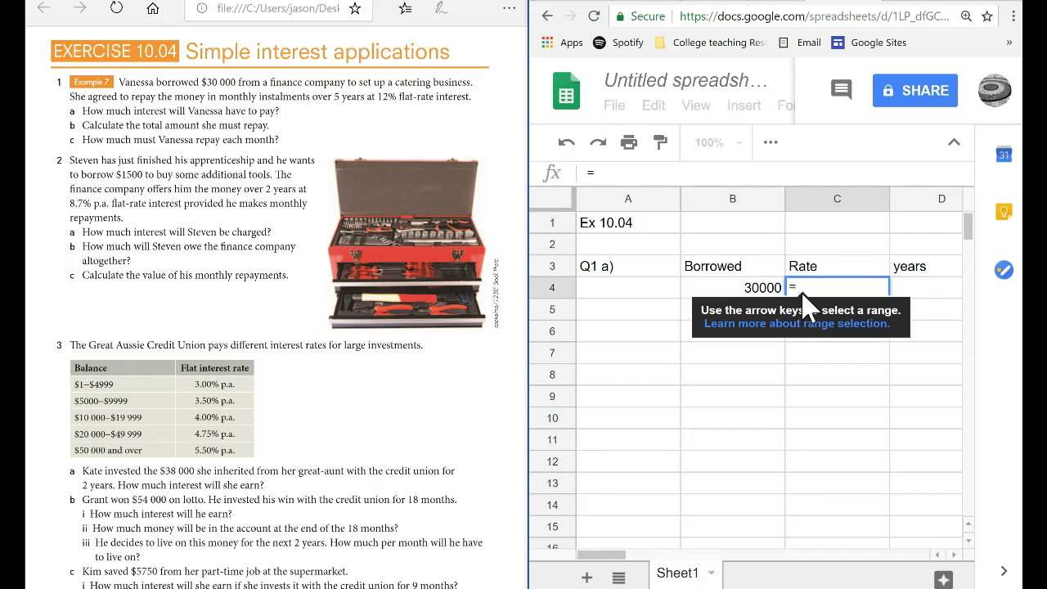
pyautogui.write('12')
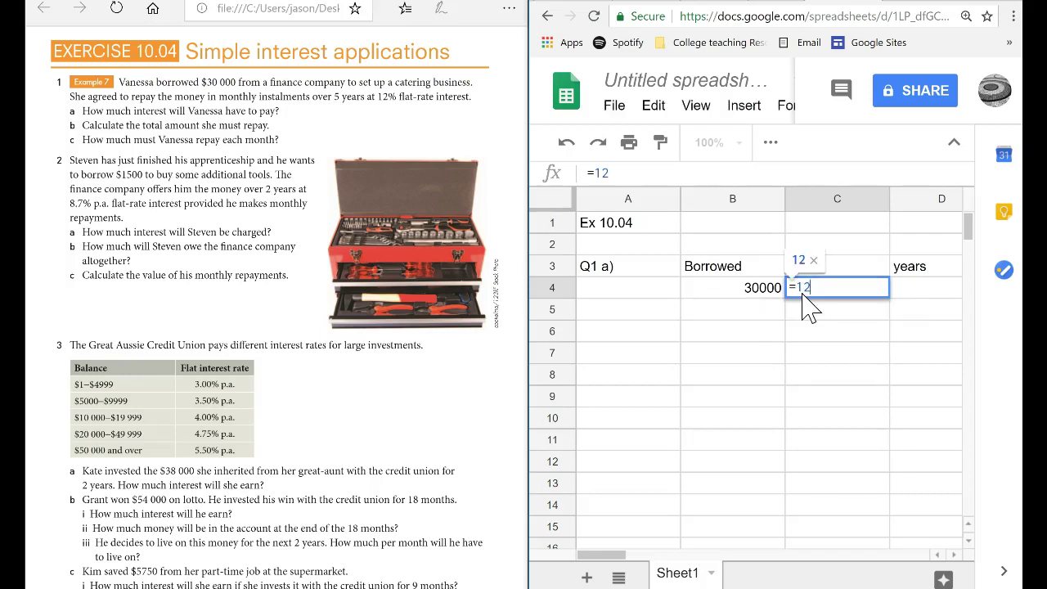
pyautogui.write('/')
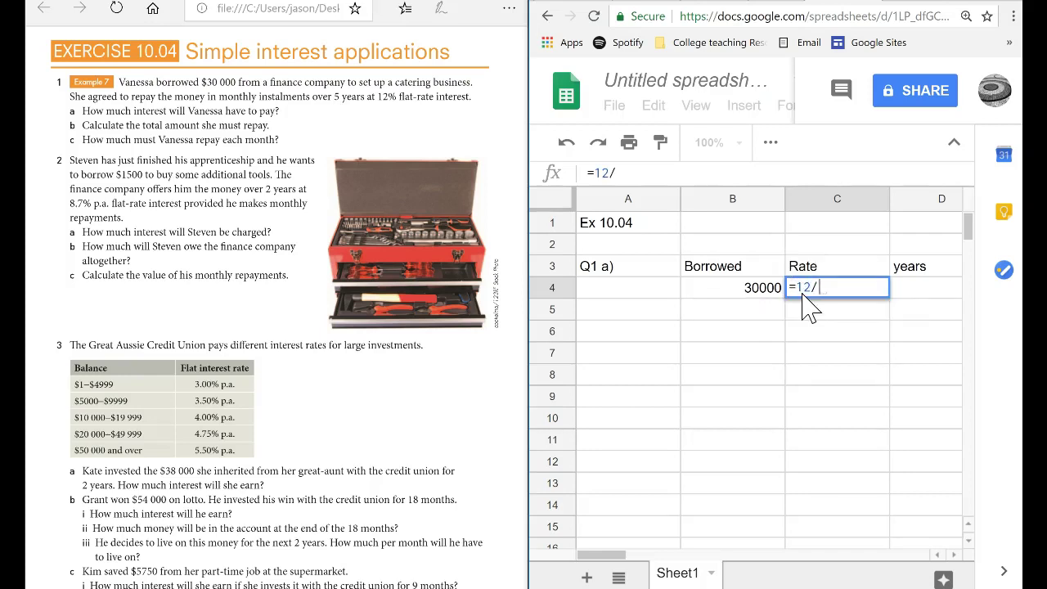
pyautogui.click(817, 288)
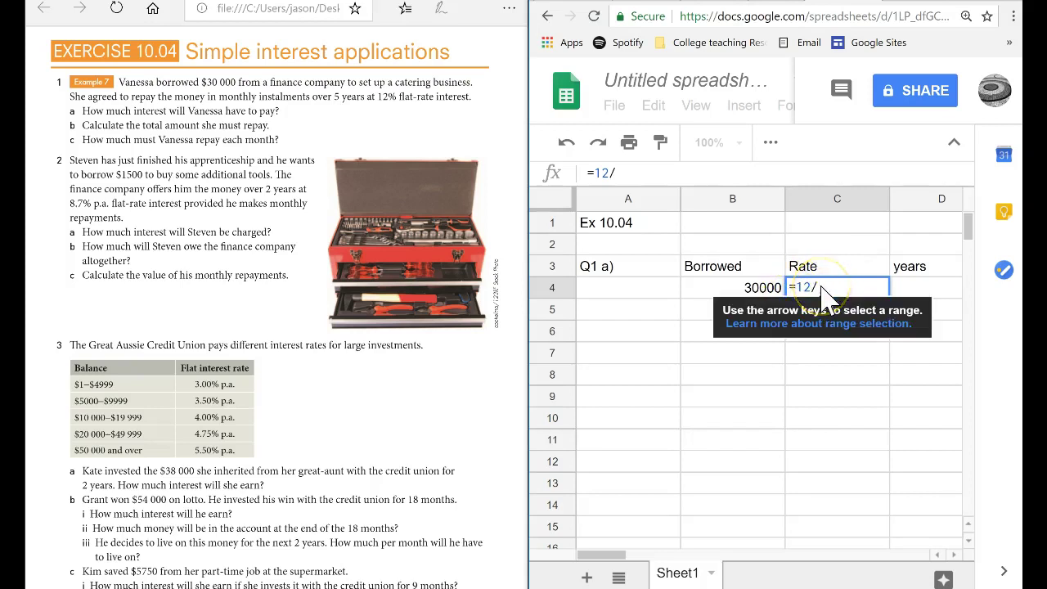
pyautogui.write('100')
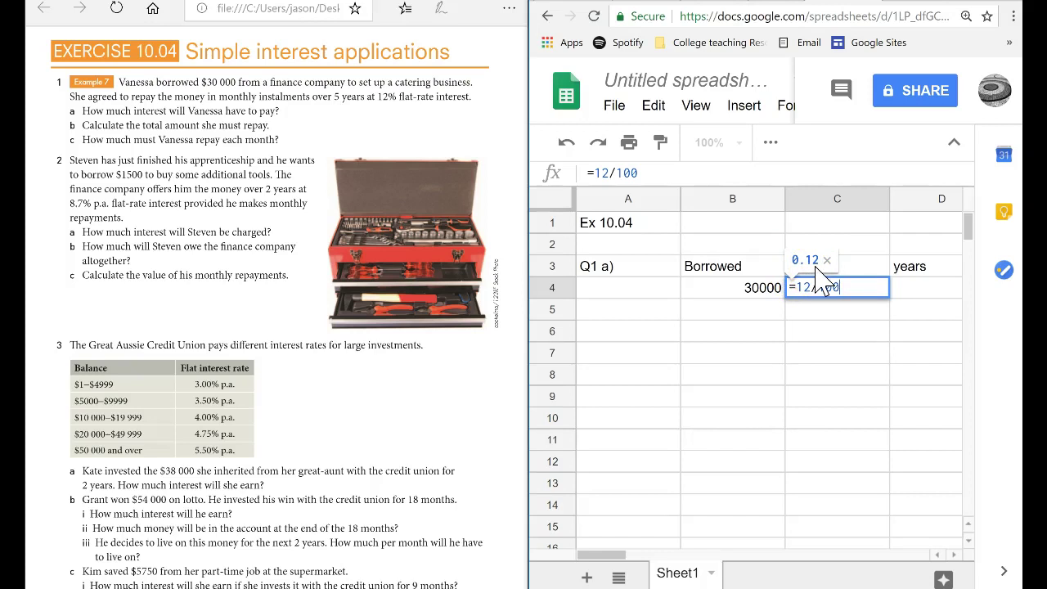
pyautogui.press('Return')
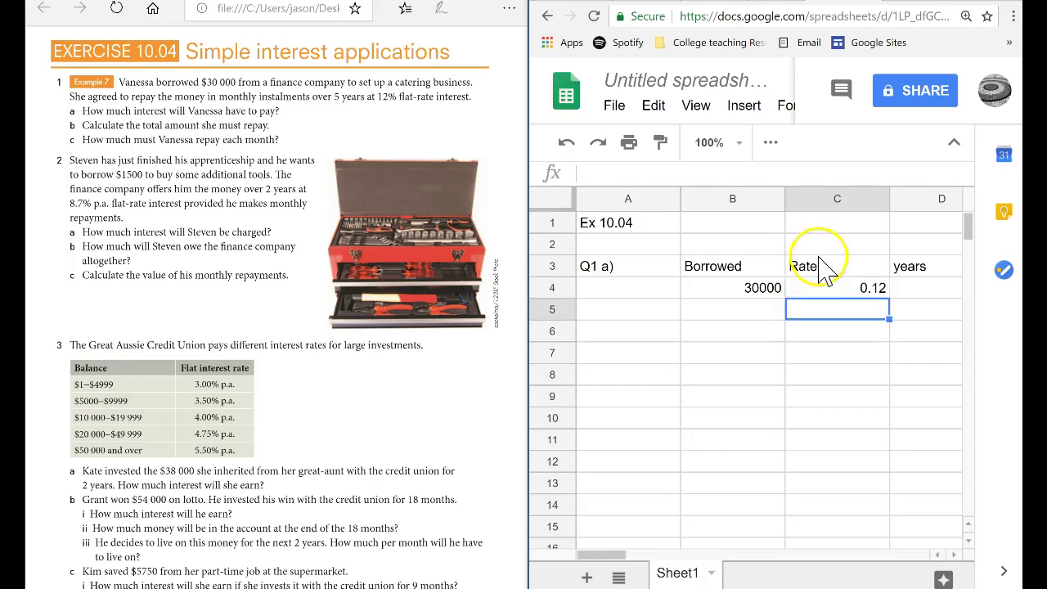
pyautogui.doubleClick(931, 292)
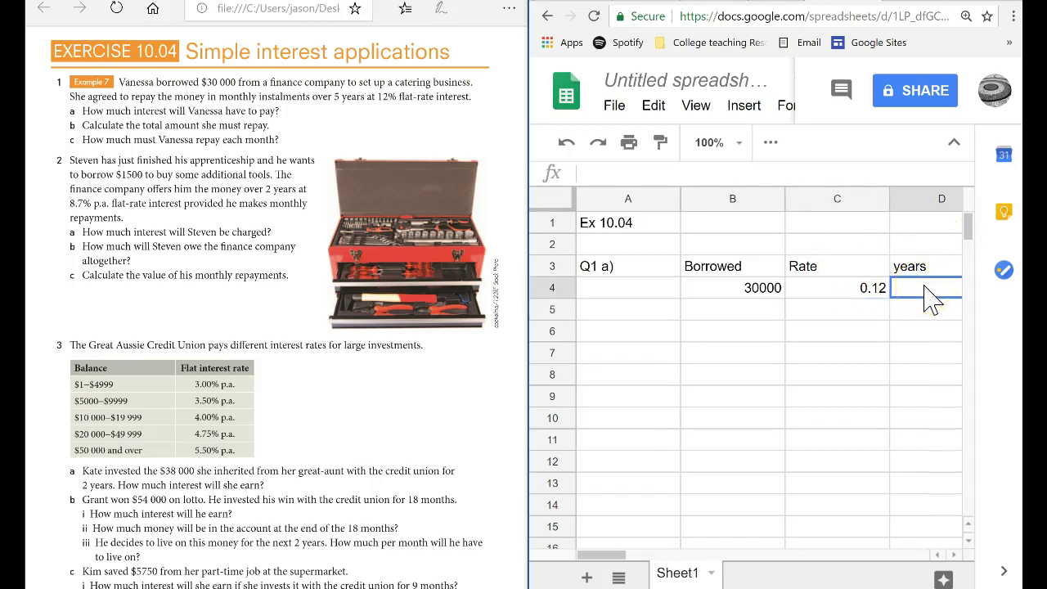
pyautogui.write('5')
# Calculate the interest in cell E4 with the formula =B4*C4*D4, multiplying the borrowed amount, rate and years
pyautogui.click(925, 295)
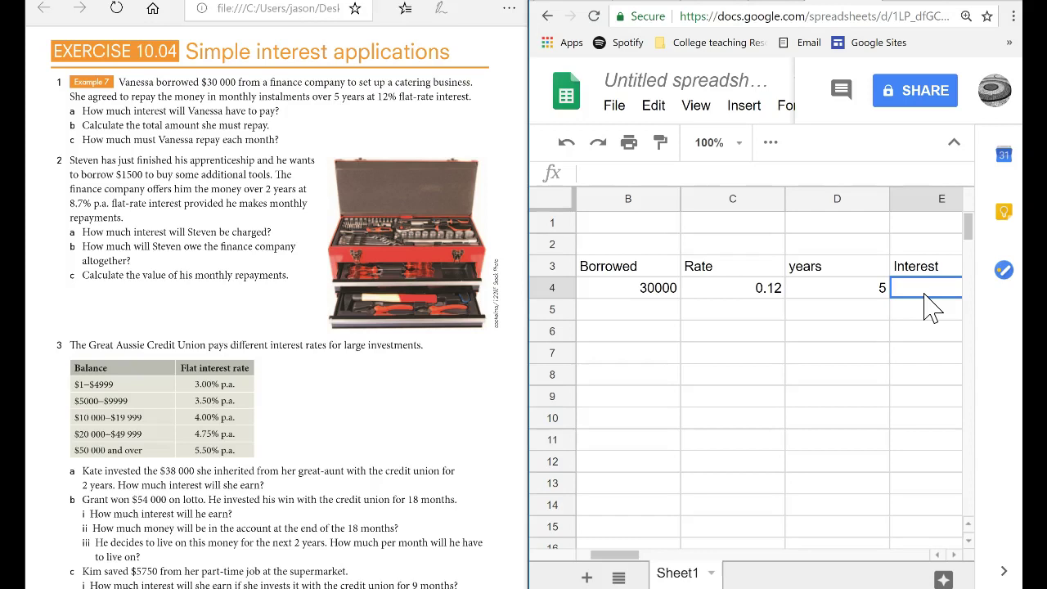
pyautogui.write('=')
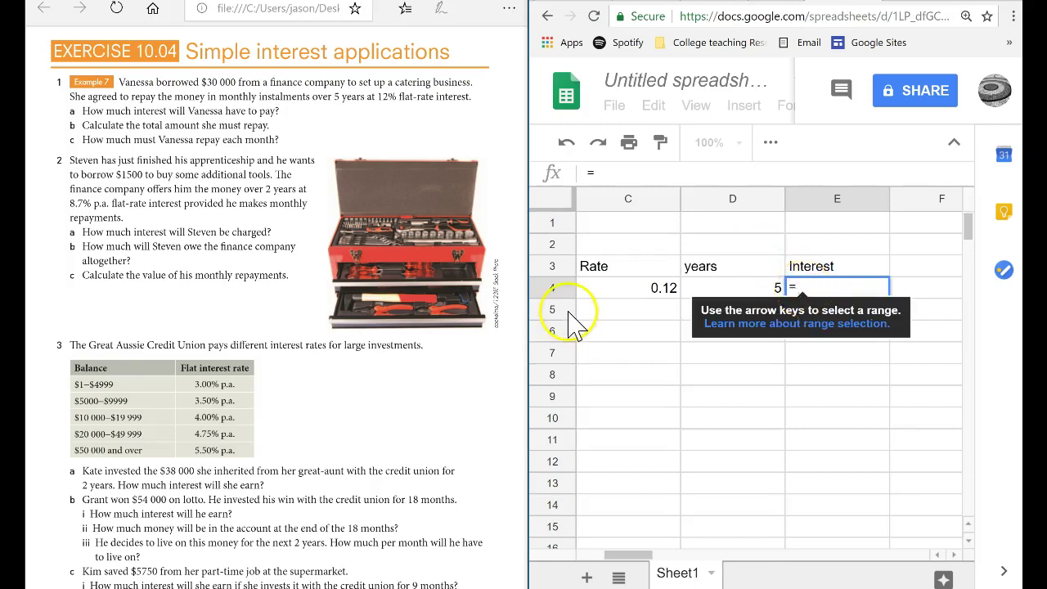
pyautogui.hscroll(-2, 573, 320)
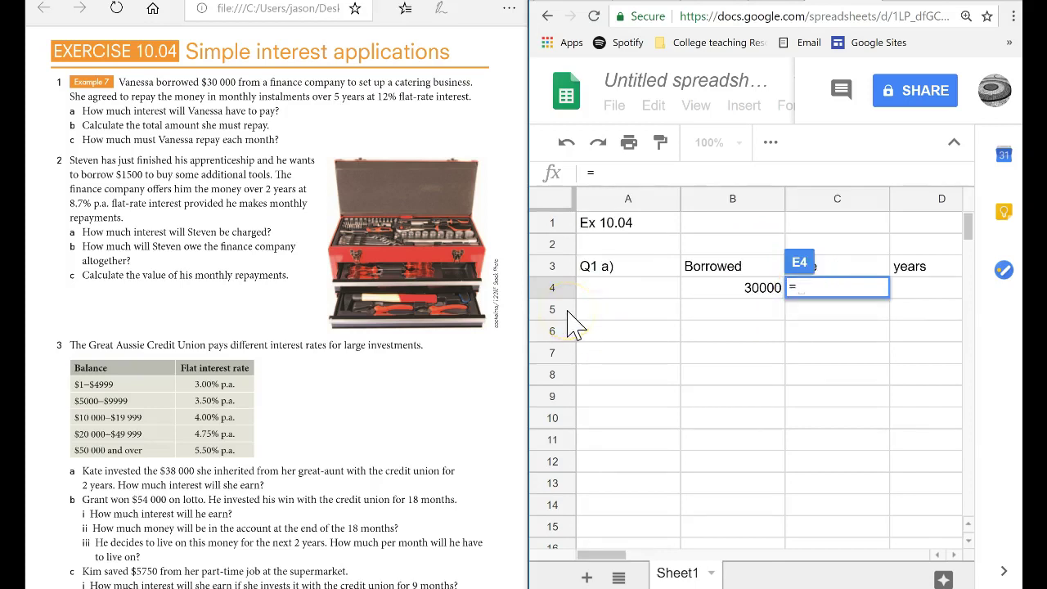
pyautogui.click(743, 304)
pyautogui.hscroll(5, 742, 304)
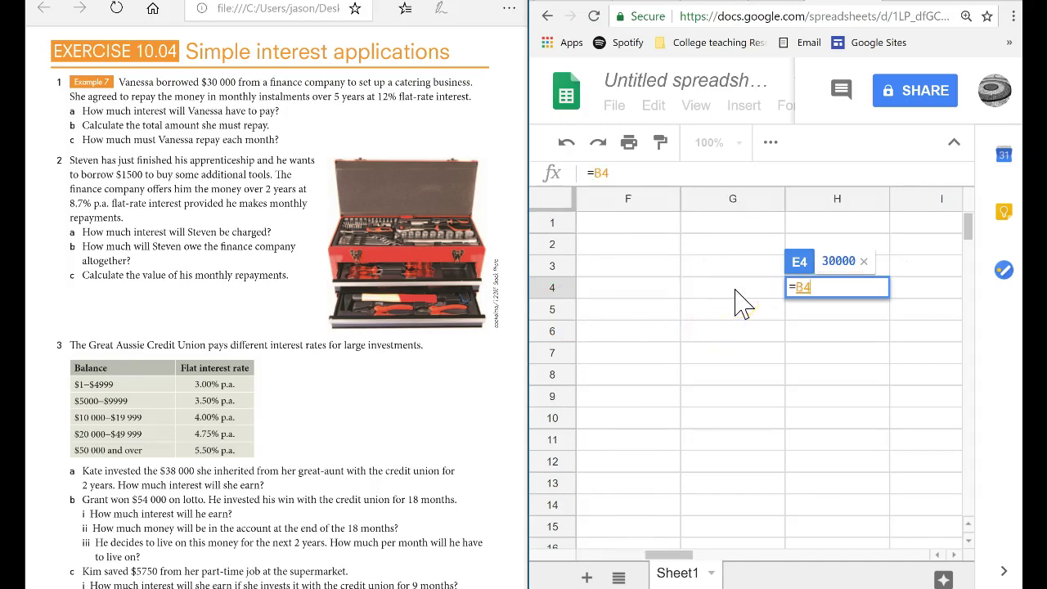
pyautogui.hscroll(-3, 743, 304)
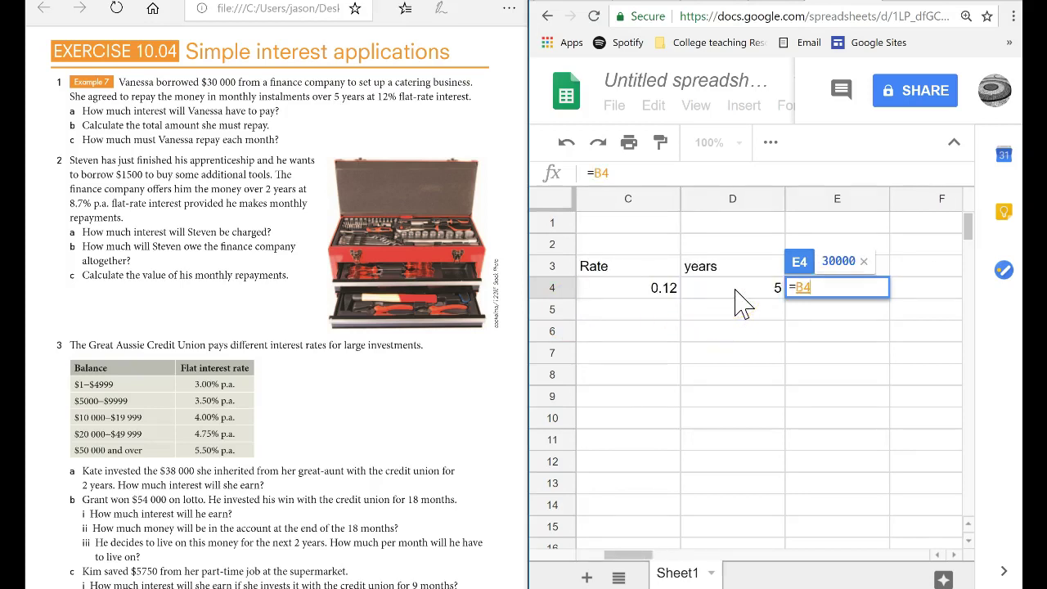
pyautogui.write('*')
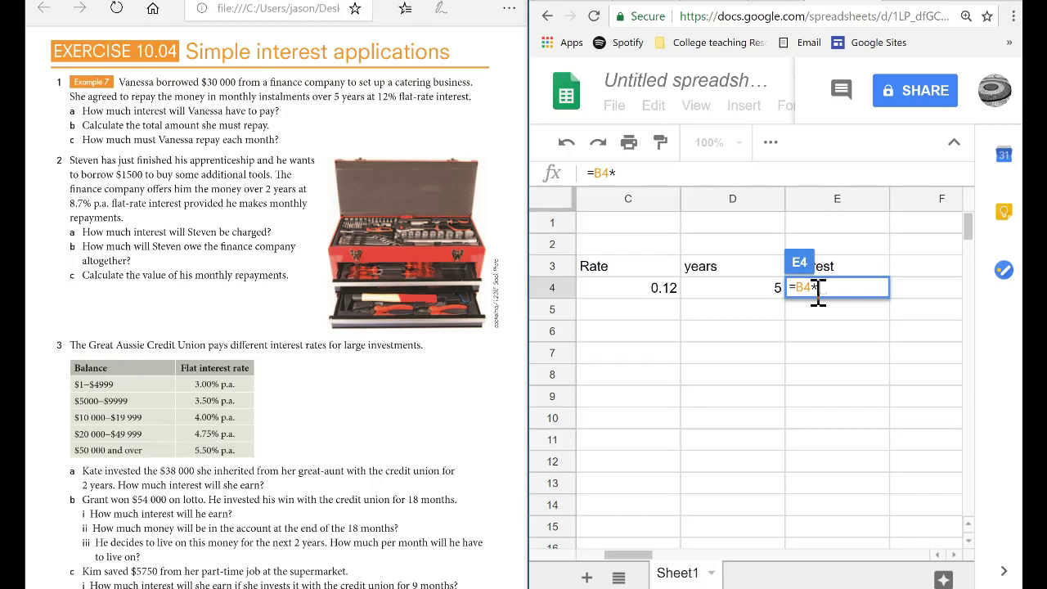
pyautogui.write('c4')
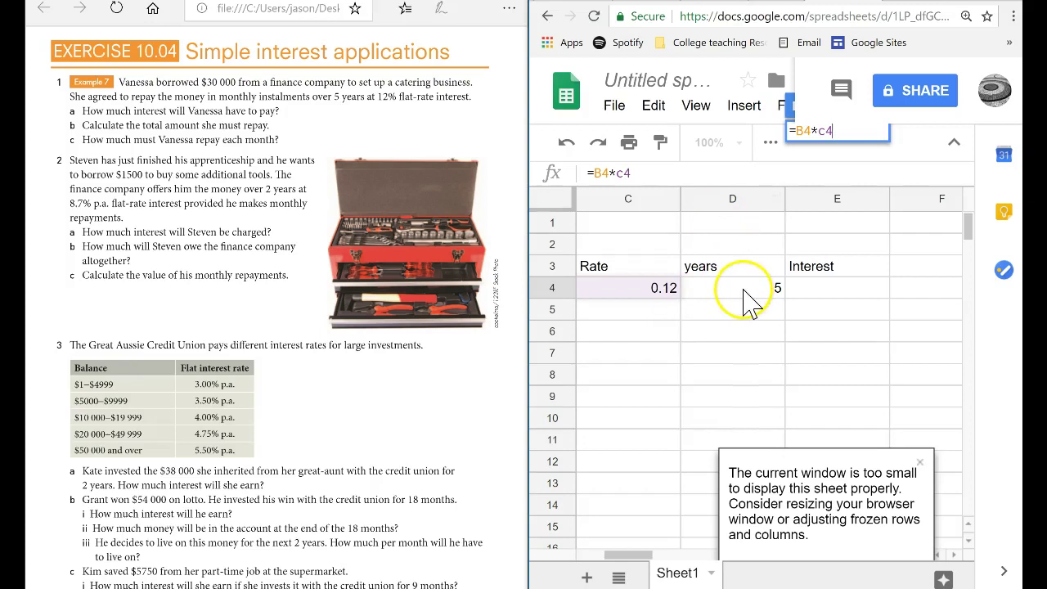
pyautogui.click(671, 173)
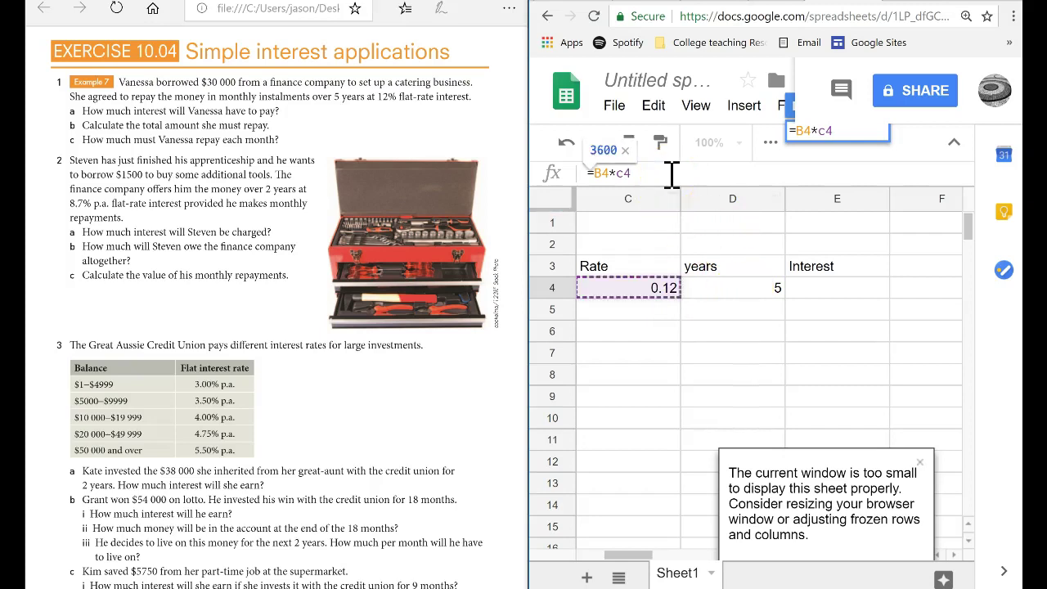
pyautogui.write('*')
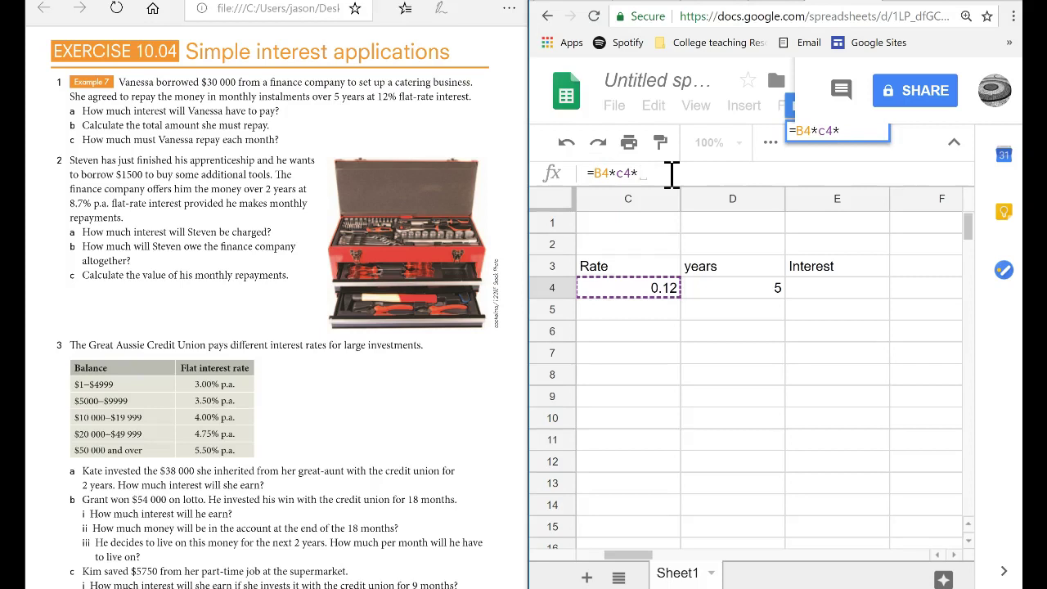
pyautogui.write('d4')
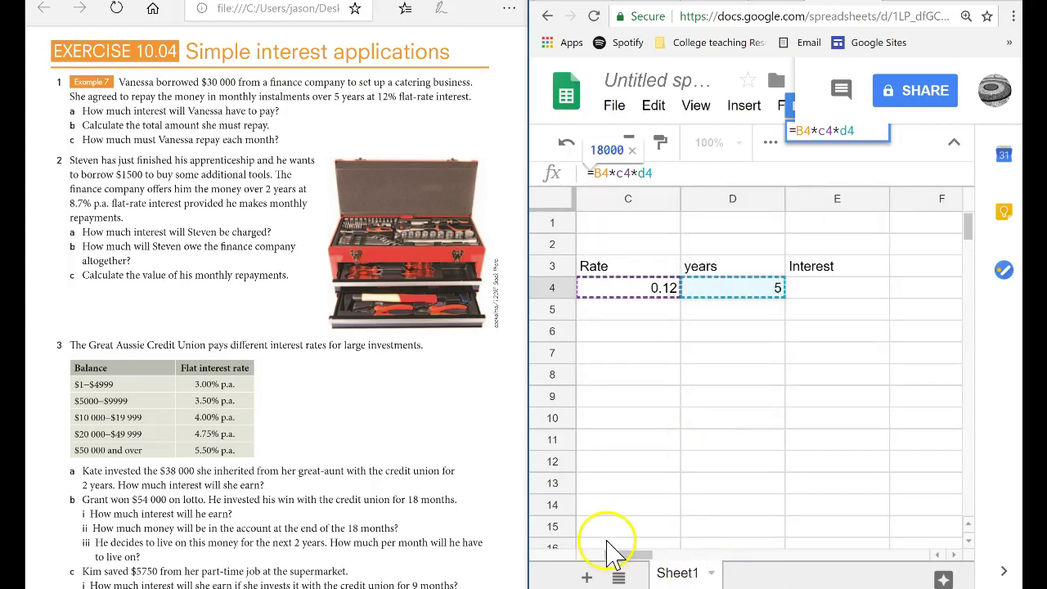
pyautogui.hscroll(-3, 619, 444)
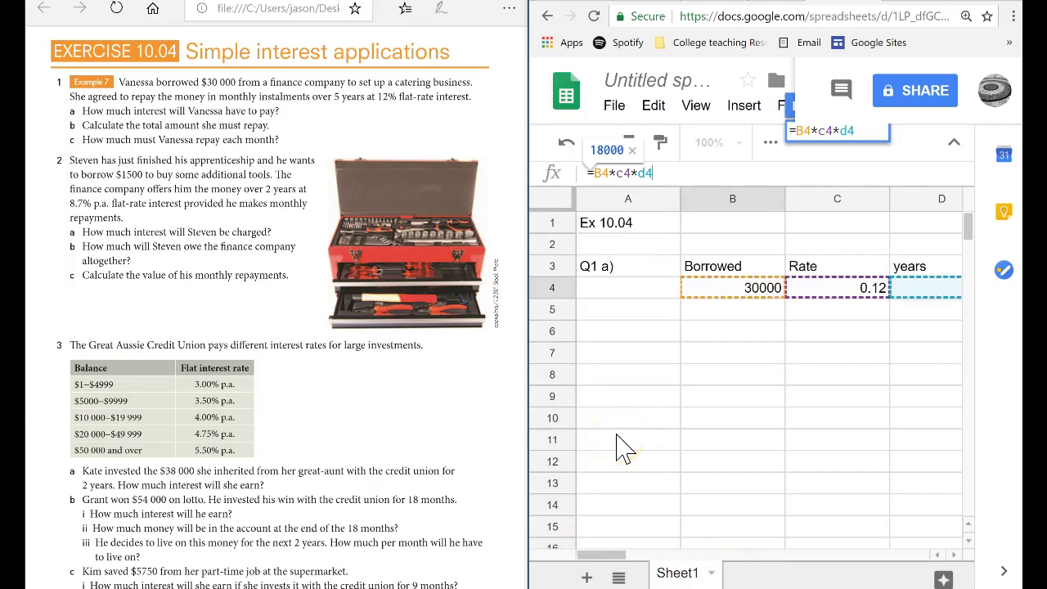
pyautogui.hscroll(4, 619, 444)
pyautogui.hscroll(-1, 619, 444)
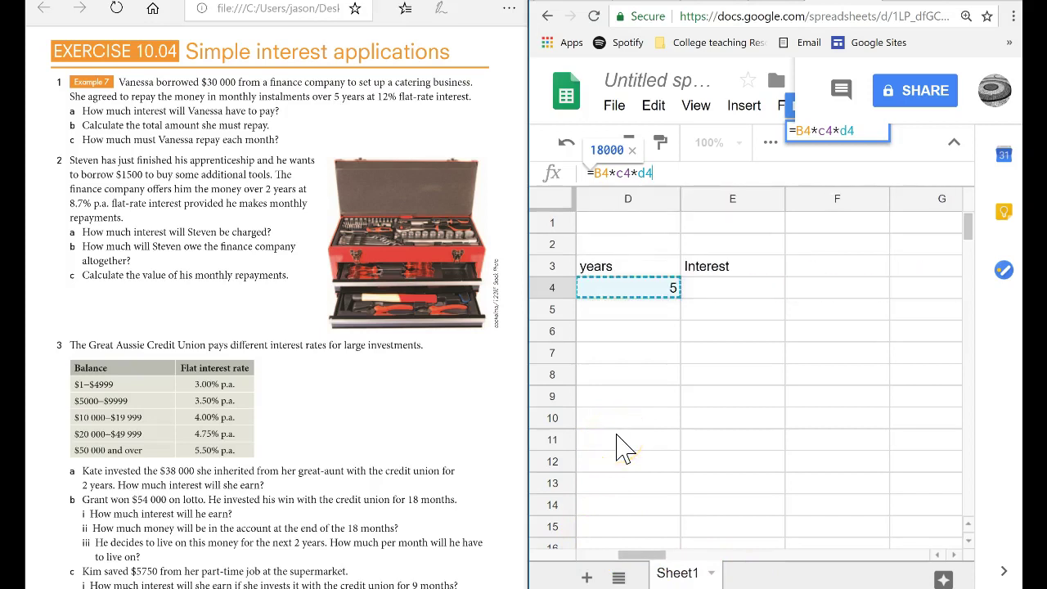
pyautogui.hscroll(-2, 619, 444)
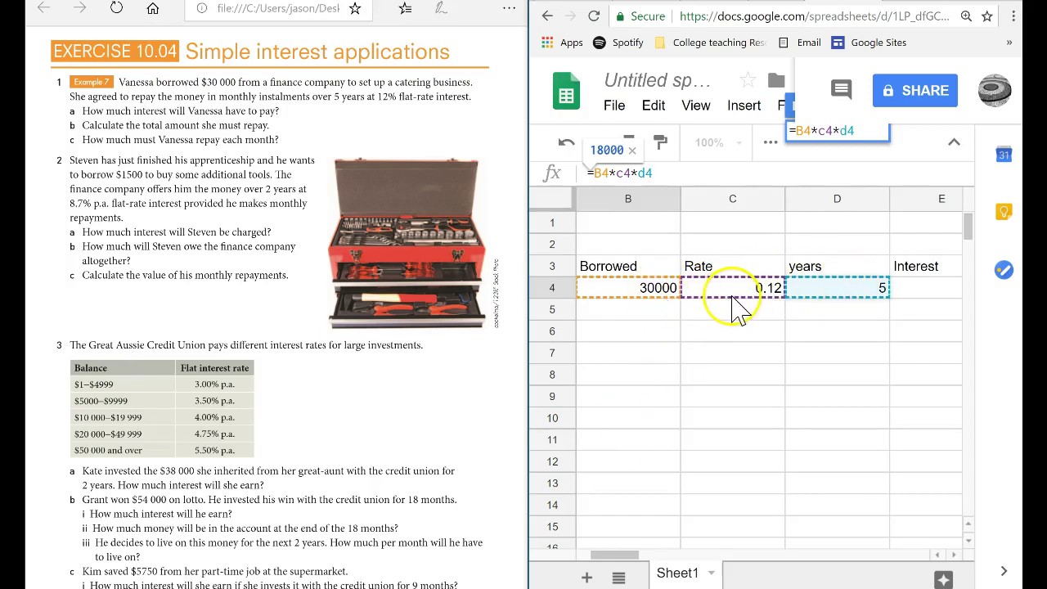
pyautogui.click(942, 296)
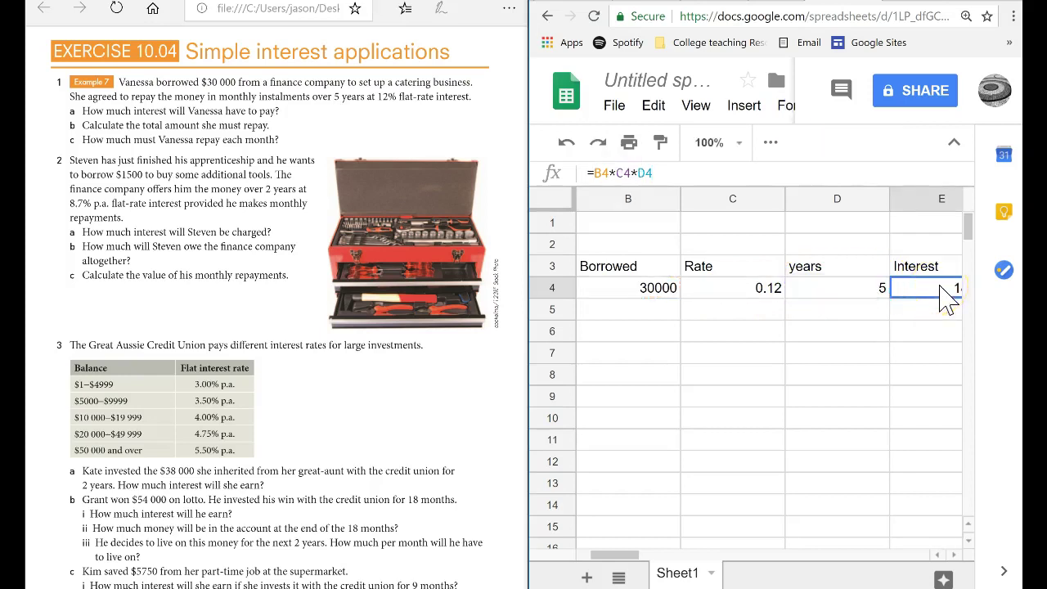
pyautogui.click(939, 286)
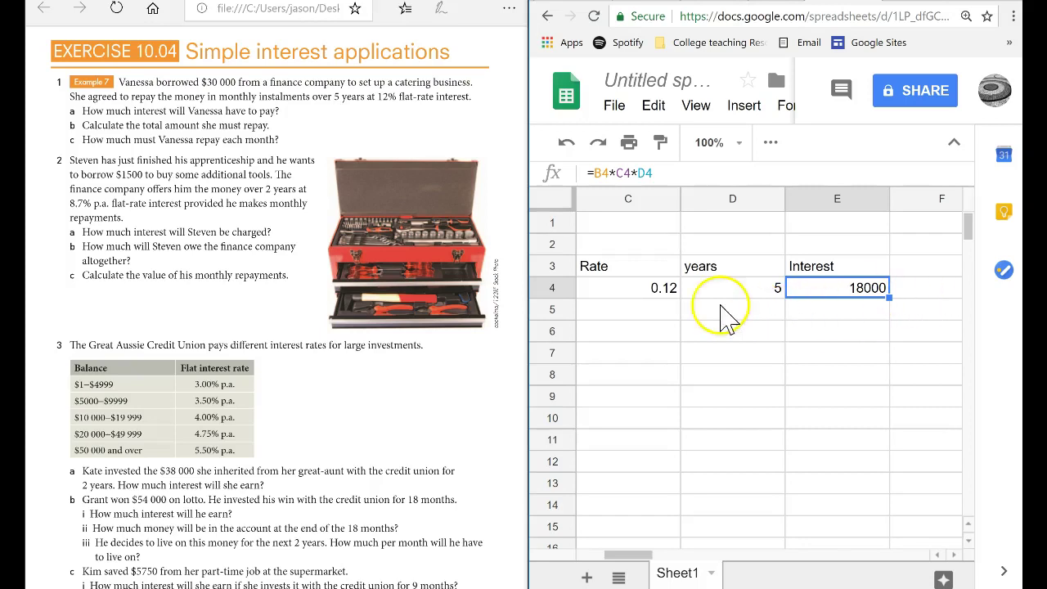
# Enter the question part label "b)" in cell A5, below the borrowed amount's row
pyautogui.hscroll(-2, 691, 311)
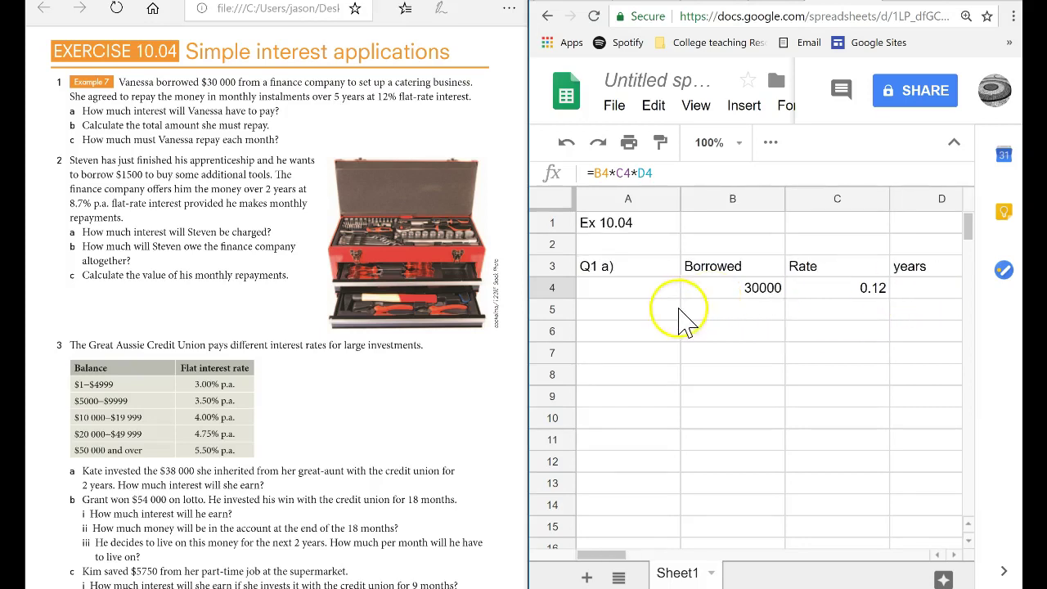
pyautogui.click(673, 321)
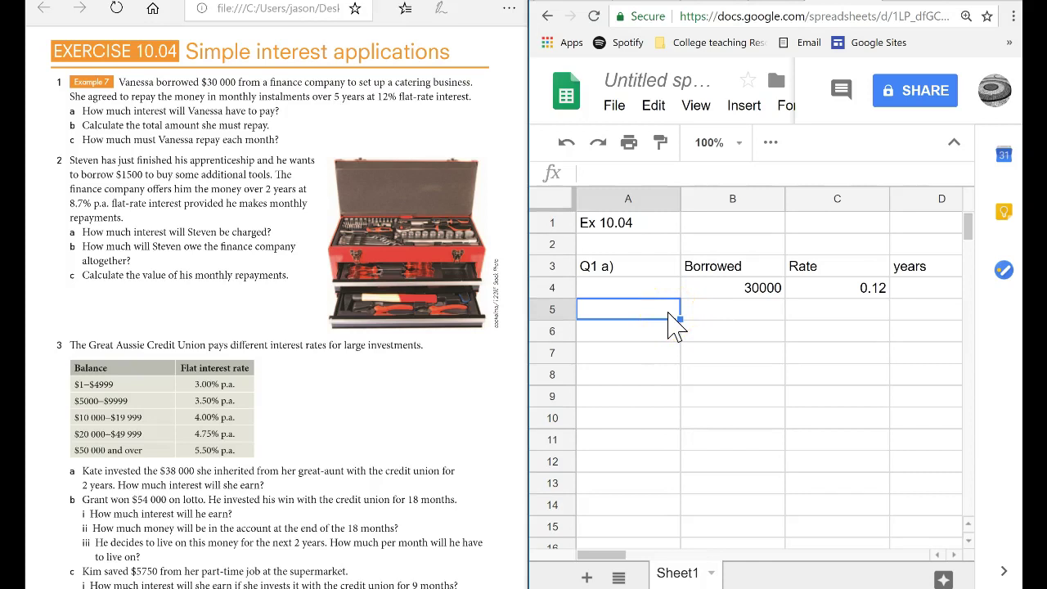
pyautogui.write('b')
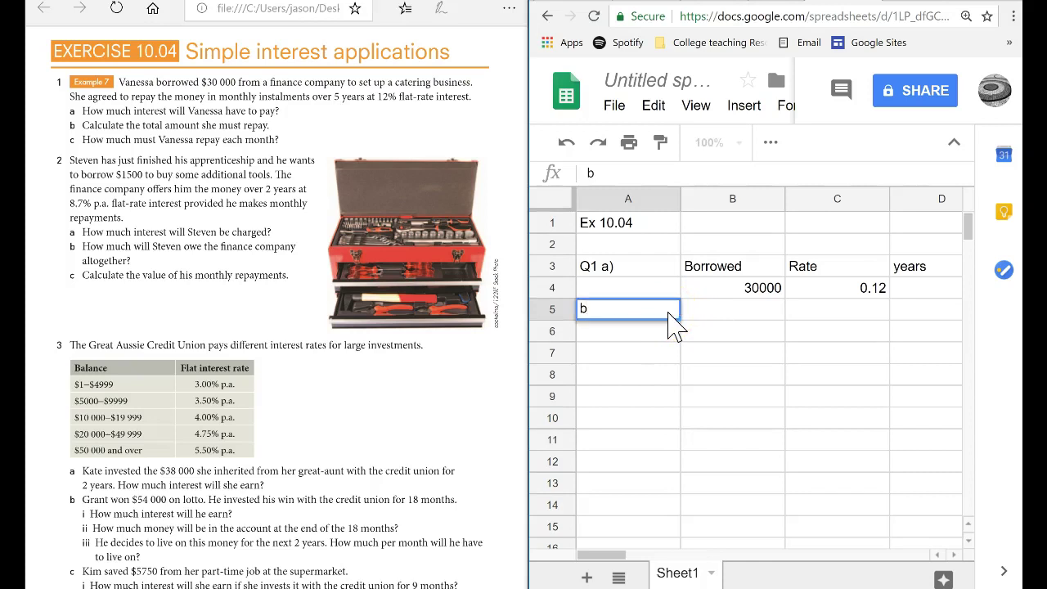
pyautogui.write(')')
pyautogui.hscroll(2, 264, 139)
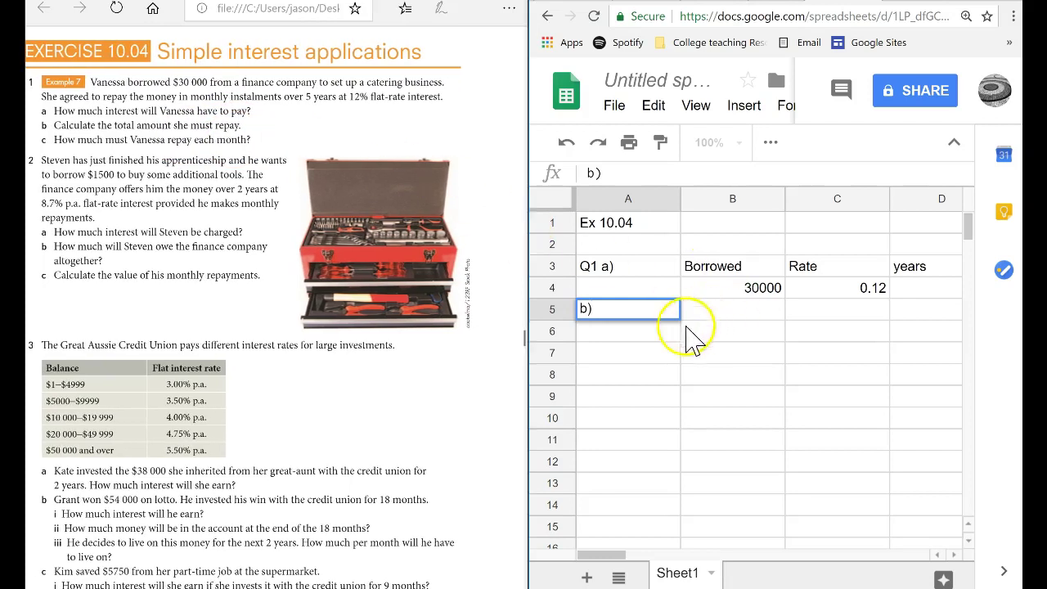
pyautogui.hscroll(5, 667, 366)
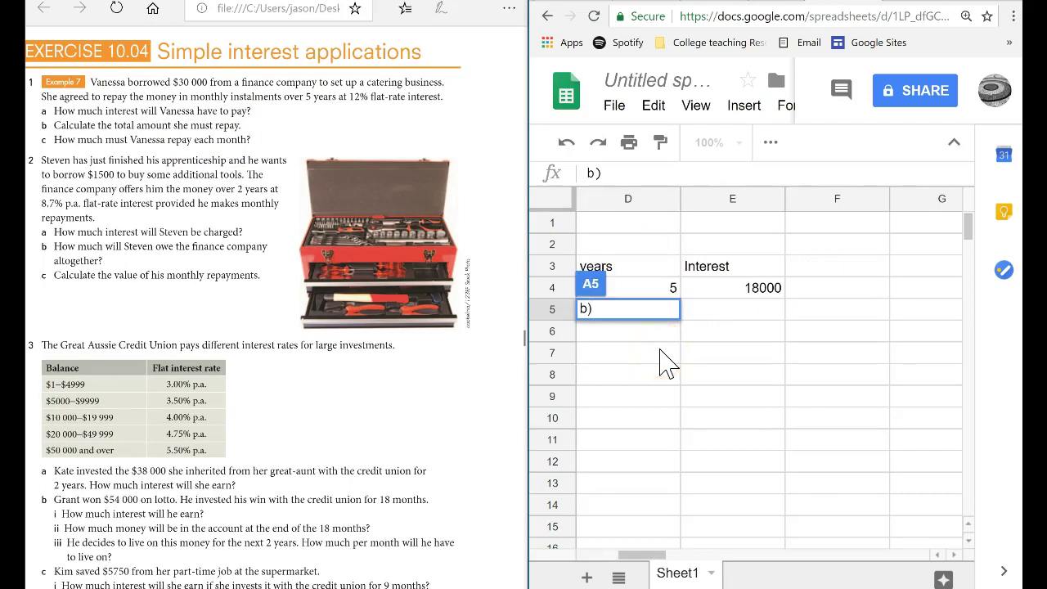
pyautogui.click(703, 320)
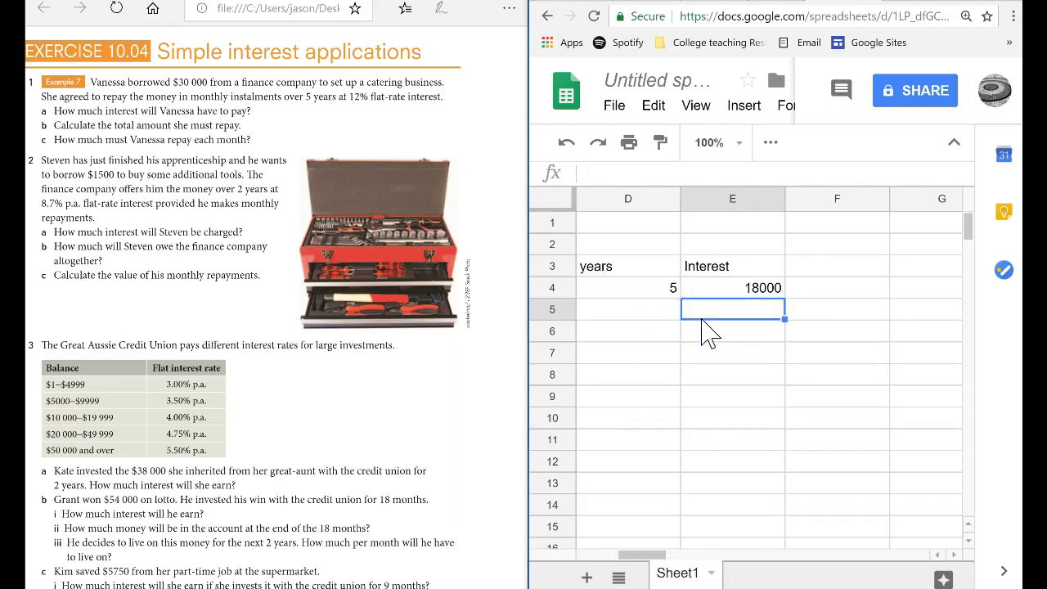
pyautogui.click(645, 321)
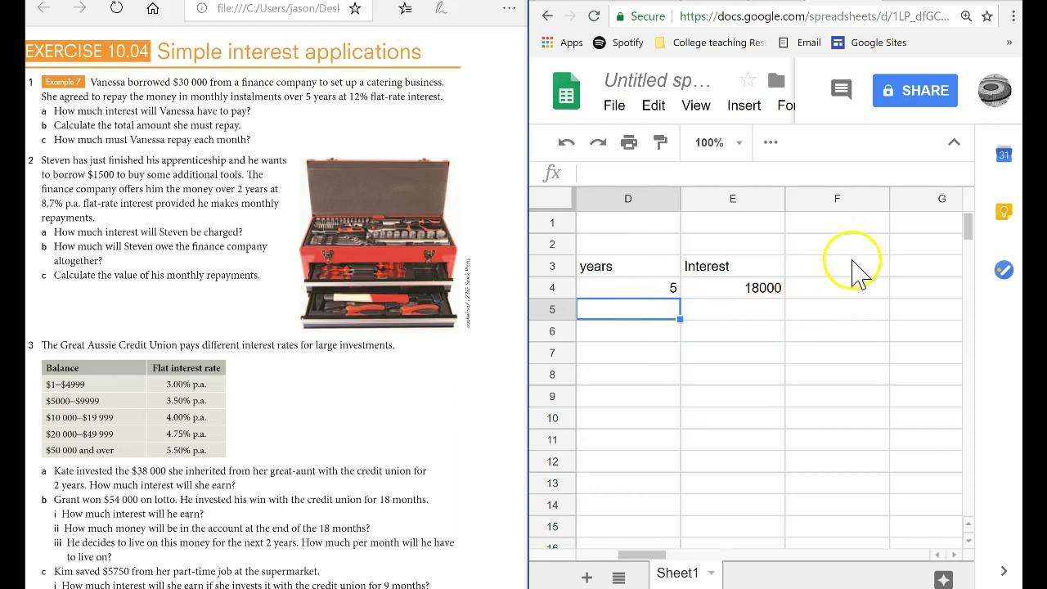
# Enter the column heading "Total repaid (b)" in cell F3, beside the Interest heading
pyautogui.click(855, 268)
pyautogui.write('Am')
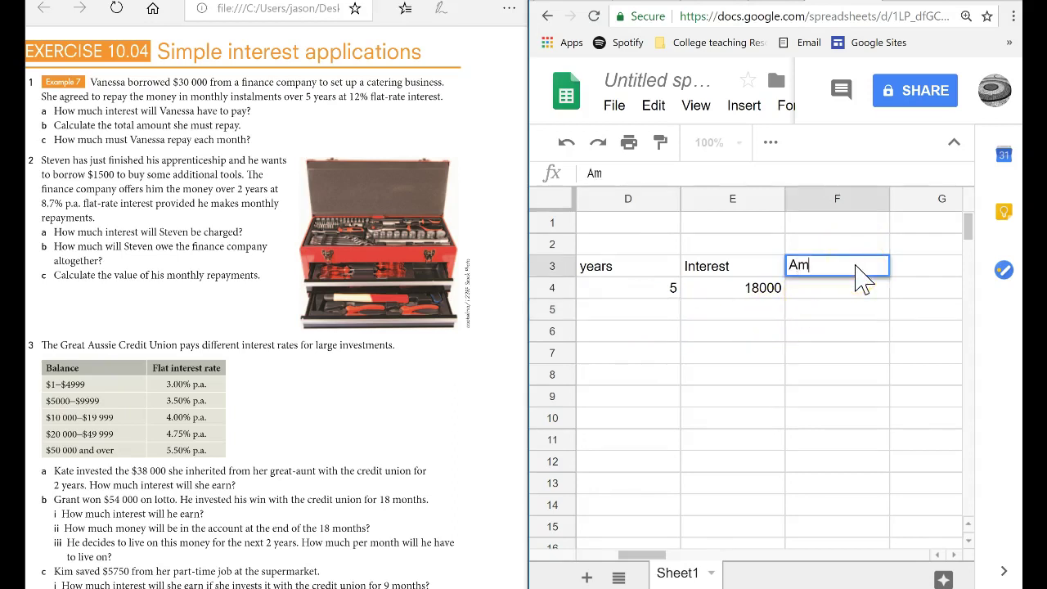
pyautogui.write('ou')
pyautogui.press('BackSpace')
pyautogui.press('BackSpace')
pyautogui.press('BackSpace')
pyautogui.press('BackSpace')
pyautogui.write('Total re')
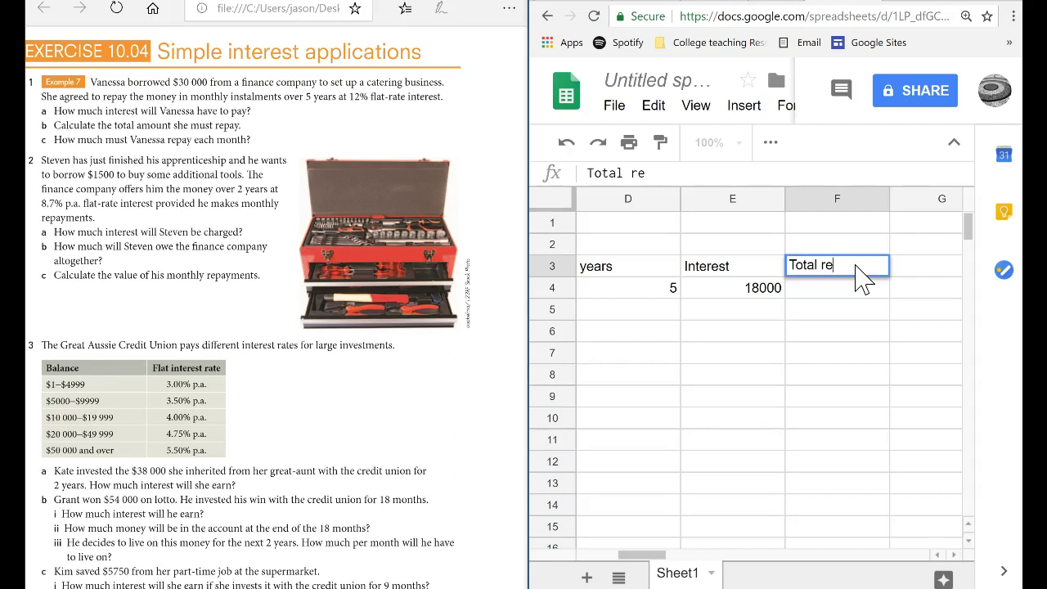
pyautogui.write('paid')
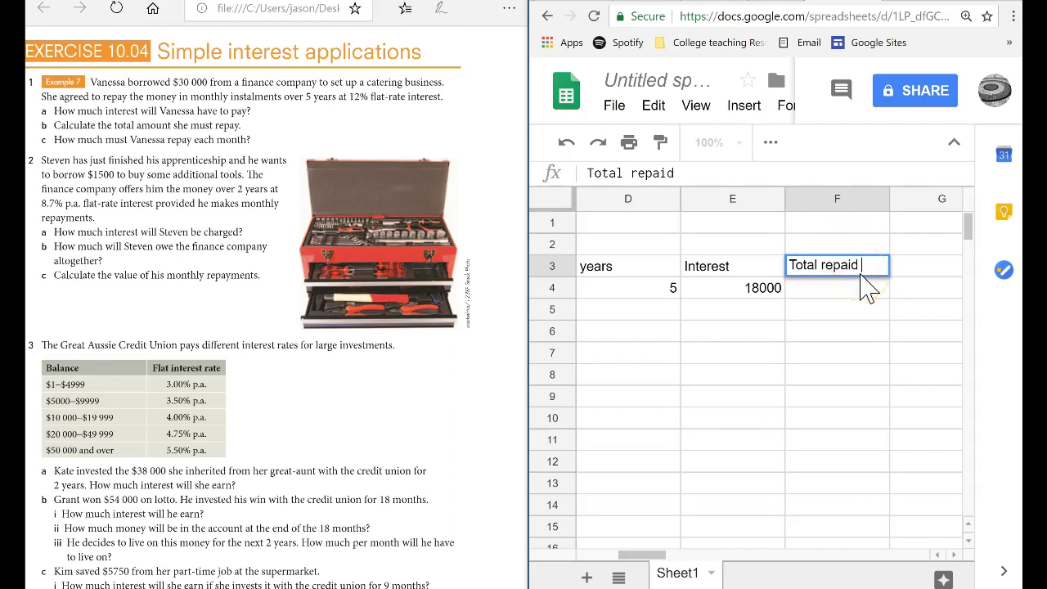
pyautogui.write(' (b)')
pyautogui.press('Return')
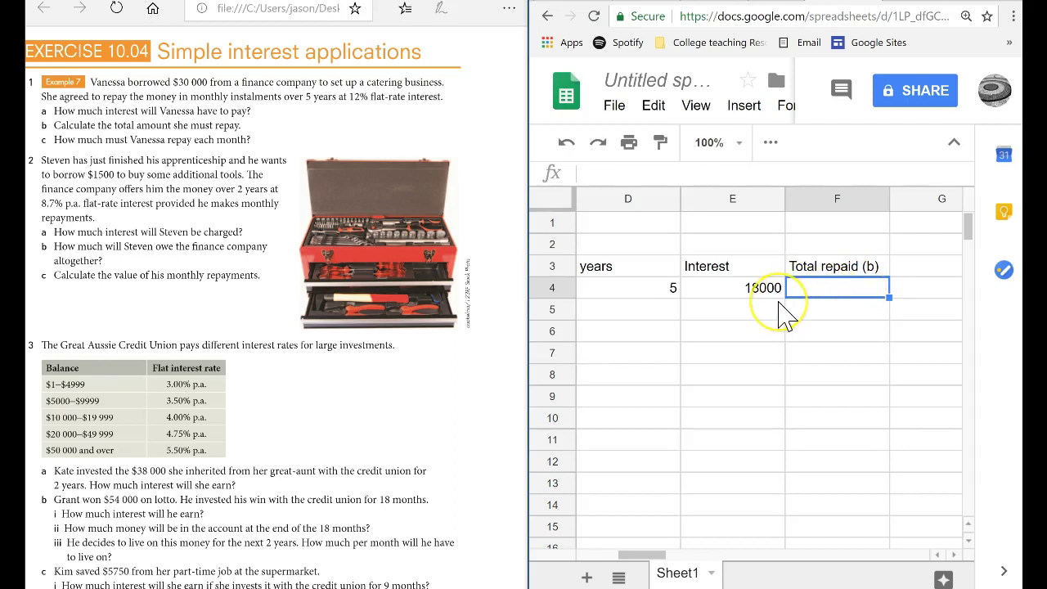
# Calculate the total repaid in cell F4 by adding the interest and the borrowed amount with the formula =E4+B4
pyautogui.write('=')
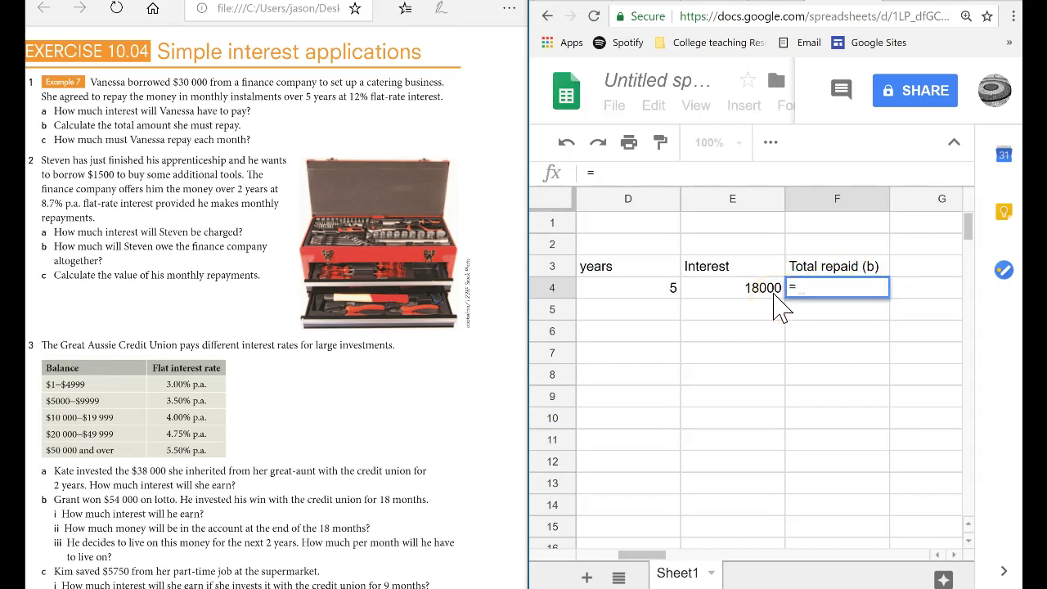
pyautogui.click(769, 291)
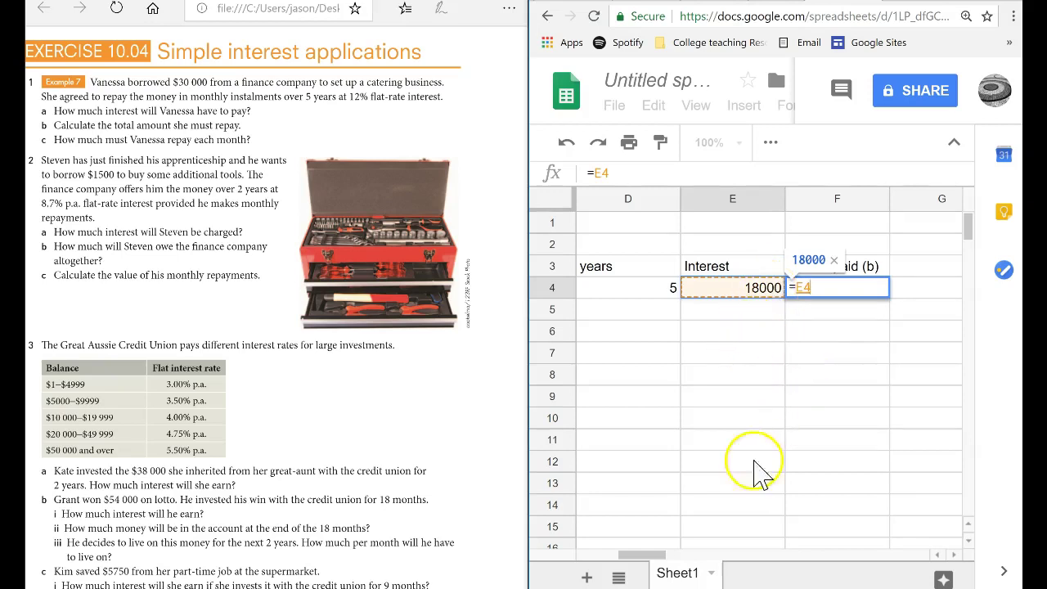
pyautogui.moveTo(646, 552); pyautogui.dragTo(622, 564)
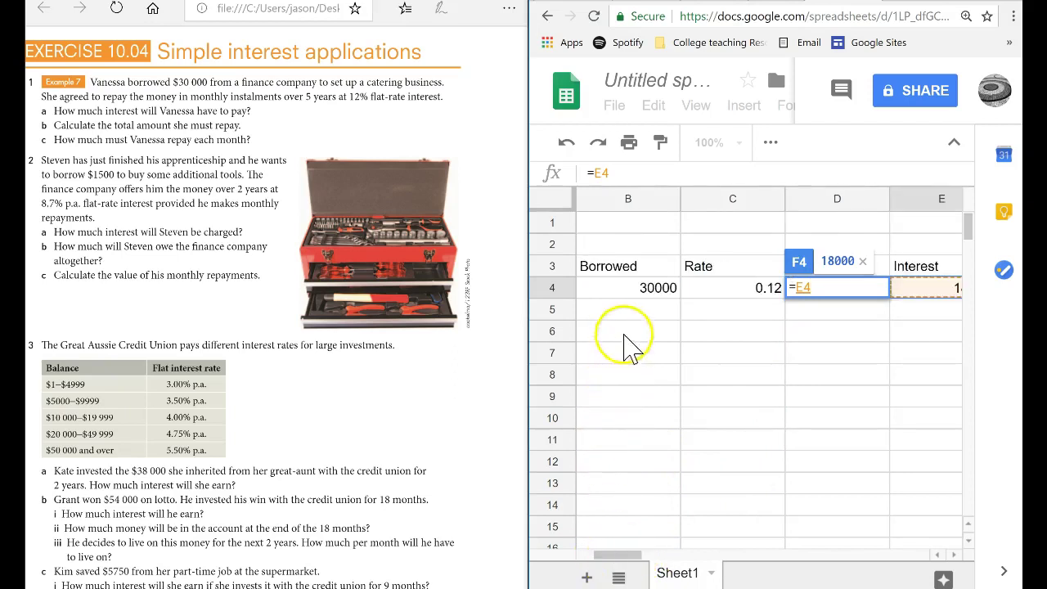
pyautogui.write('+')
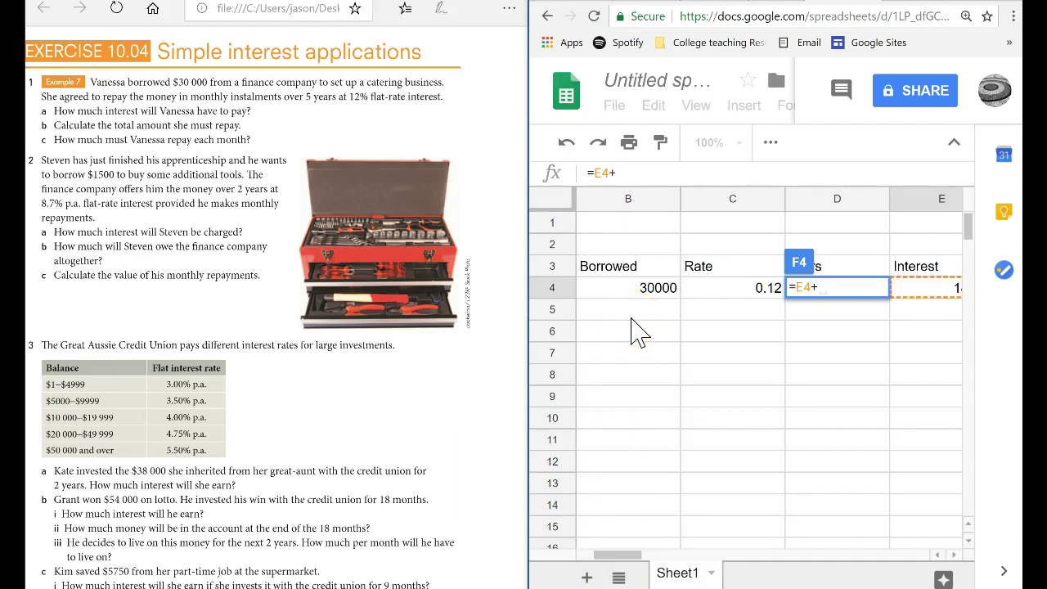
pyautogui.click(644, 296)
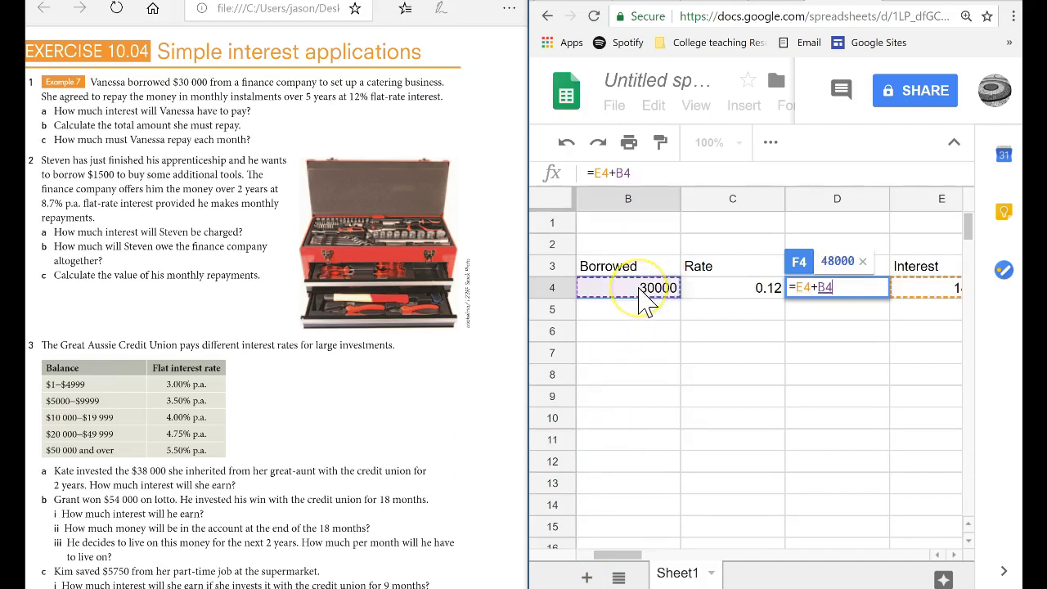
pyautogui.press('Return')
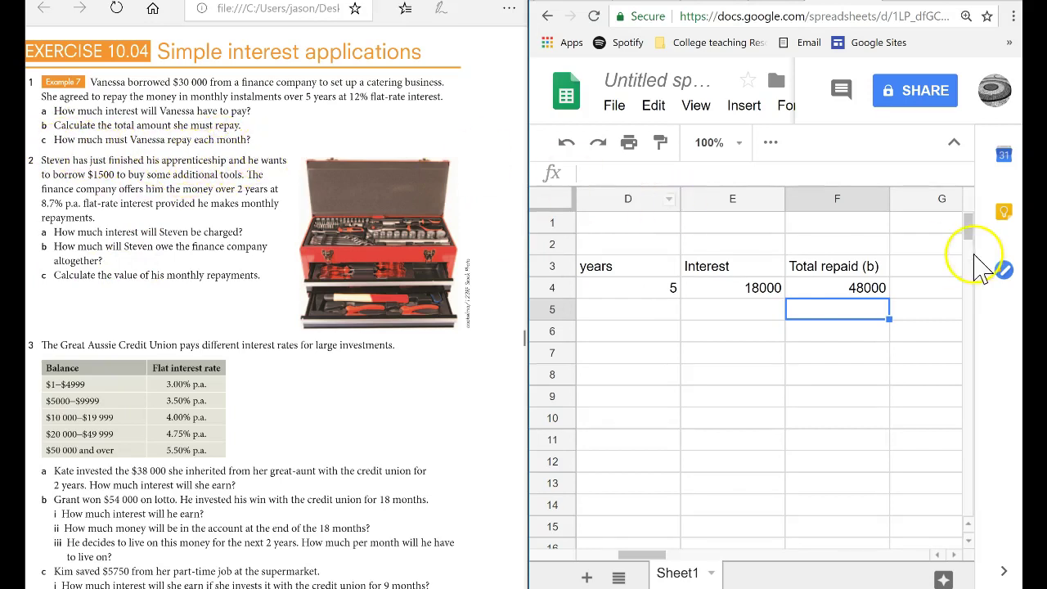
# Enter the column heading "monthly Repay (c)" in cell G3, beside the Total repaid heading
pyautogui.click(942, 266)
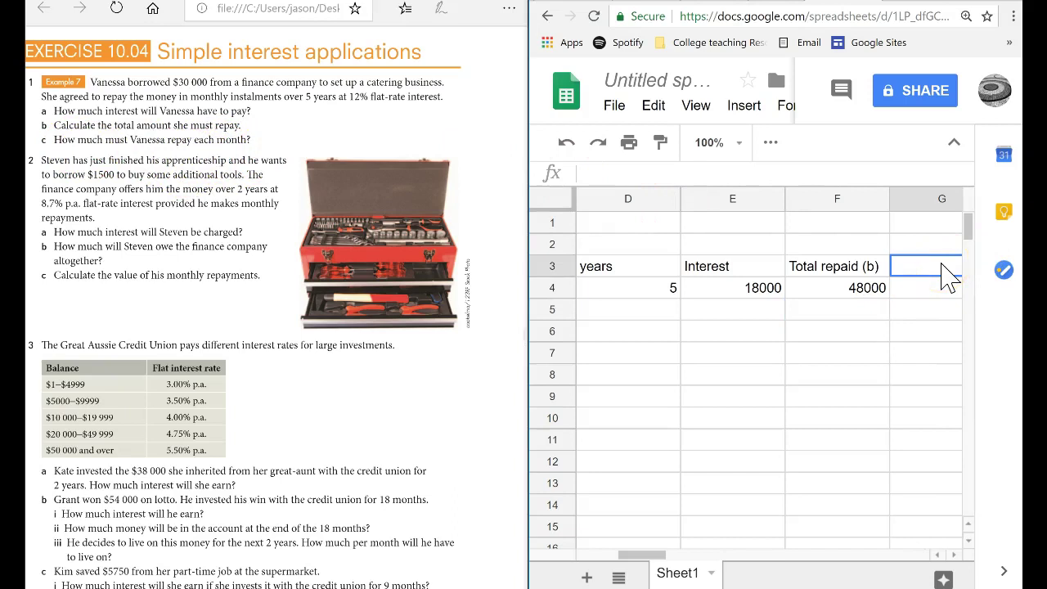
pyautogui.write('mo')
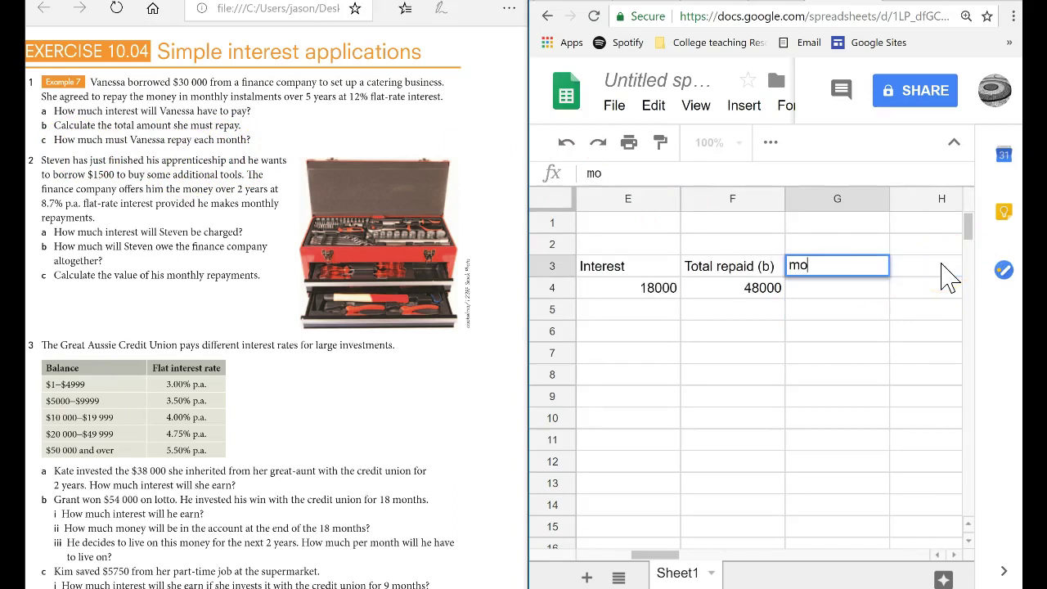
pyautogui.write('nthly Rea')
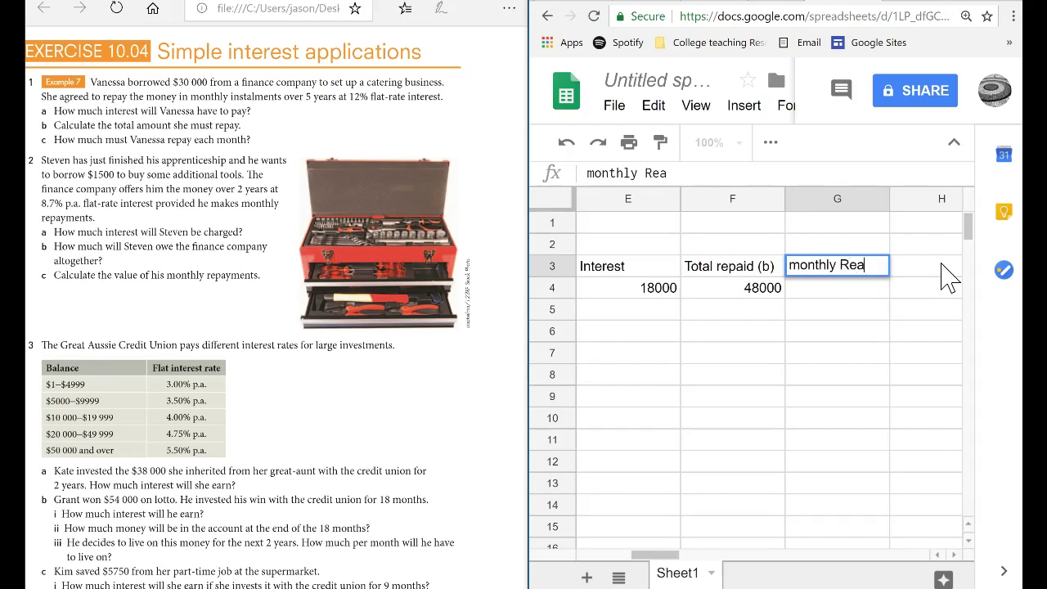
pyautogui.press('BackSpace')
pyautogui.write('pai')
pyautogui.press('BackSpace')
pyautogui.write('y (c)')
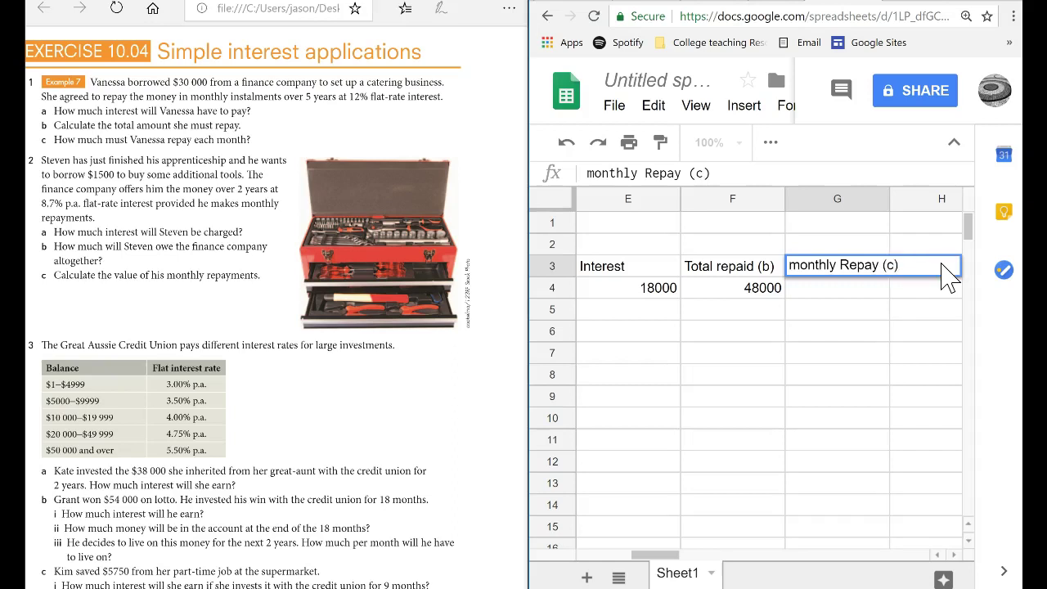
pyautogui.press('Return')
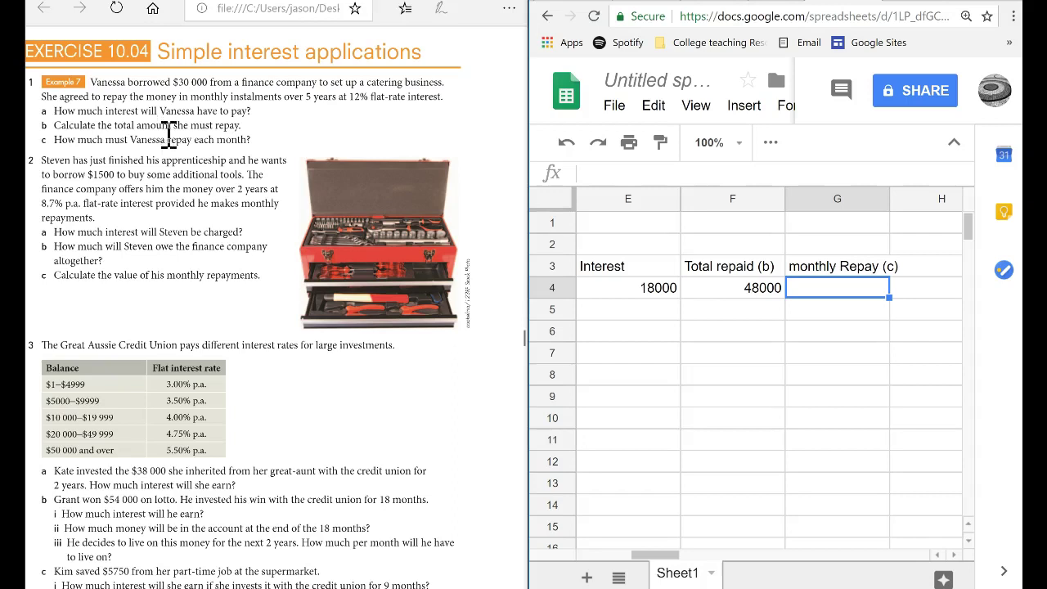
# Calculate the number of monthly repayments in cell F5, under the total repaid, with the formula =12*5
pyautogui.click(482, 291)
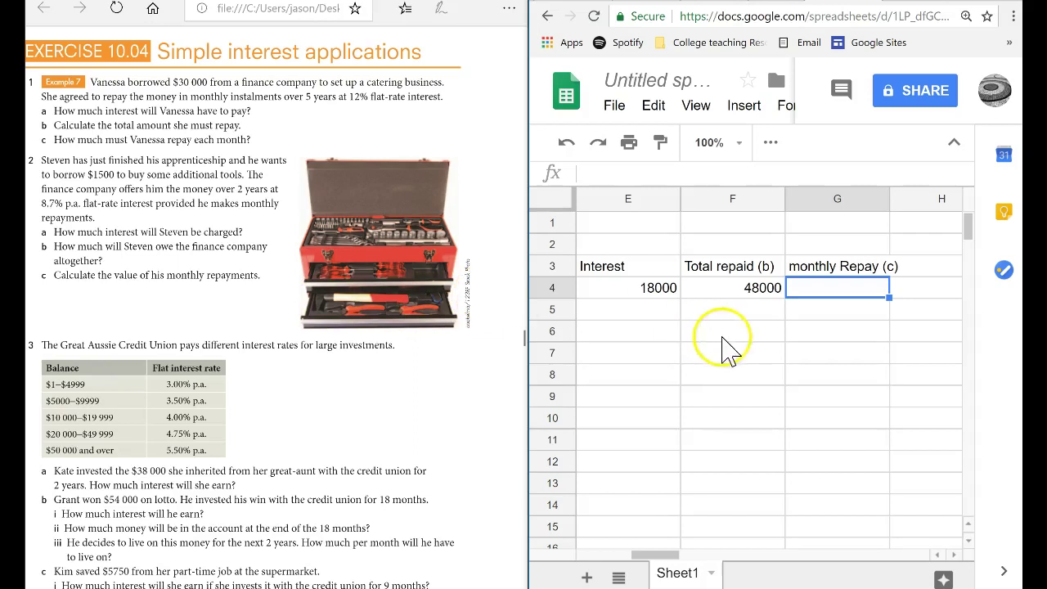
pyautogui.click(733, 312)
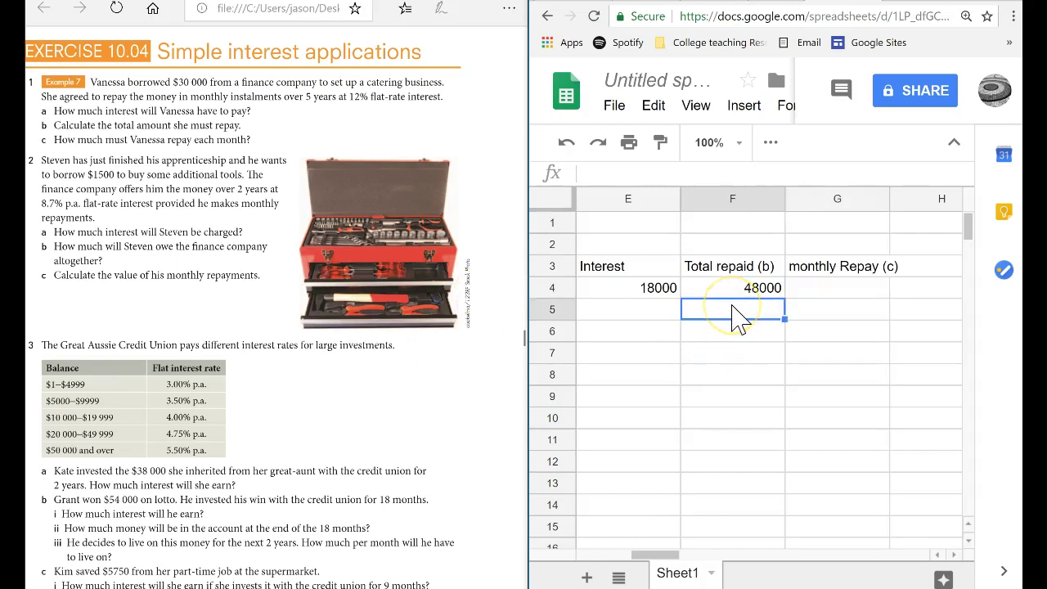
pyautogui.write('=')
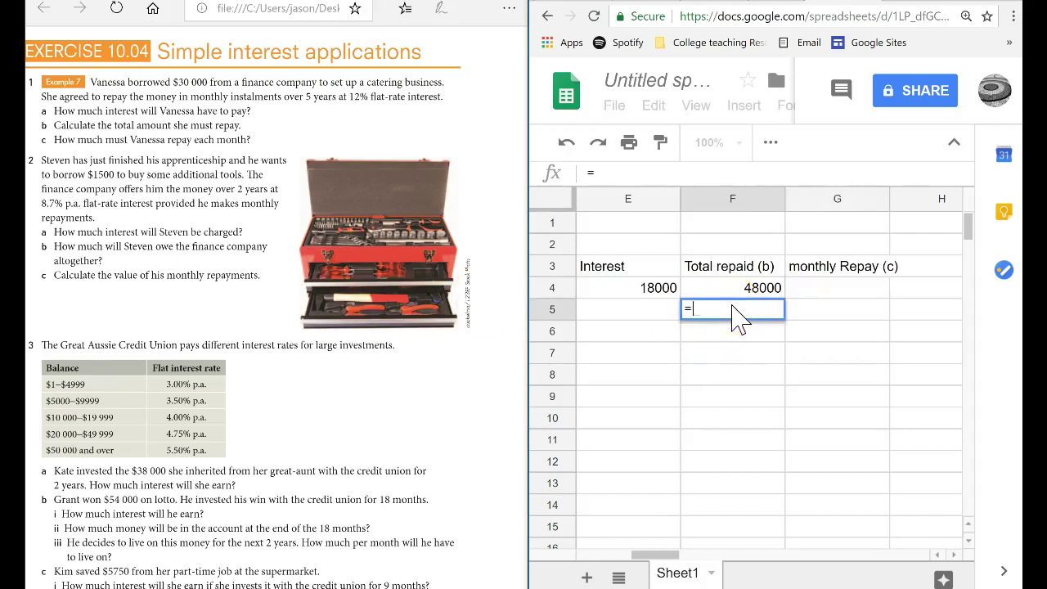
pyautogui.write('12')
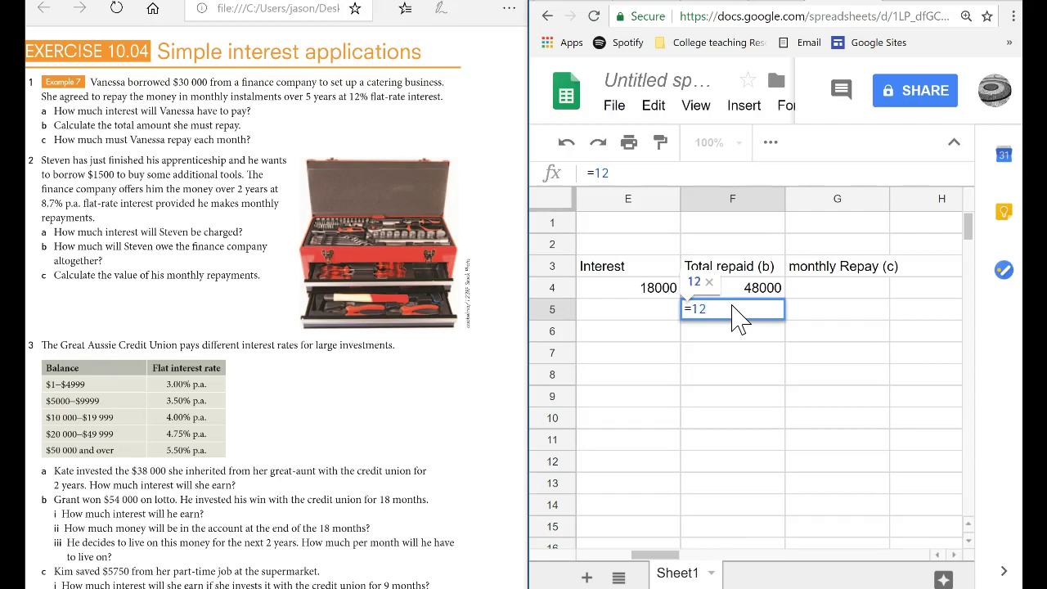
pyautogui.write('*5')
pyautogui.press('Return')
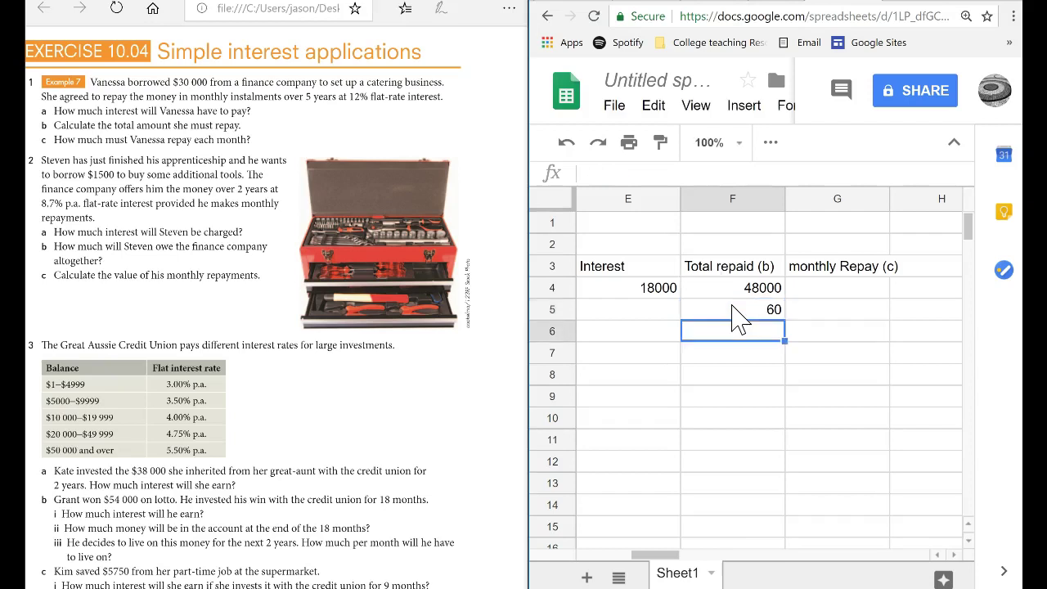
# Calculate the monthly repayment in cell G4 by dividing the total repaid by the number of months with the formula =F4/F5
pyautogui.click(815, 289)
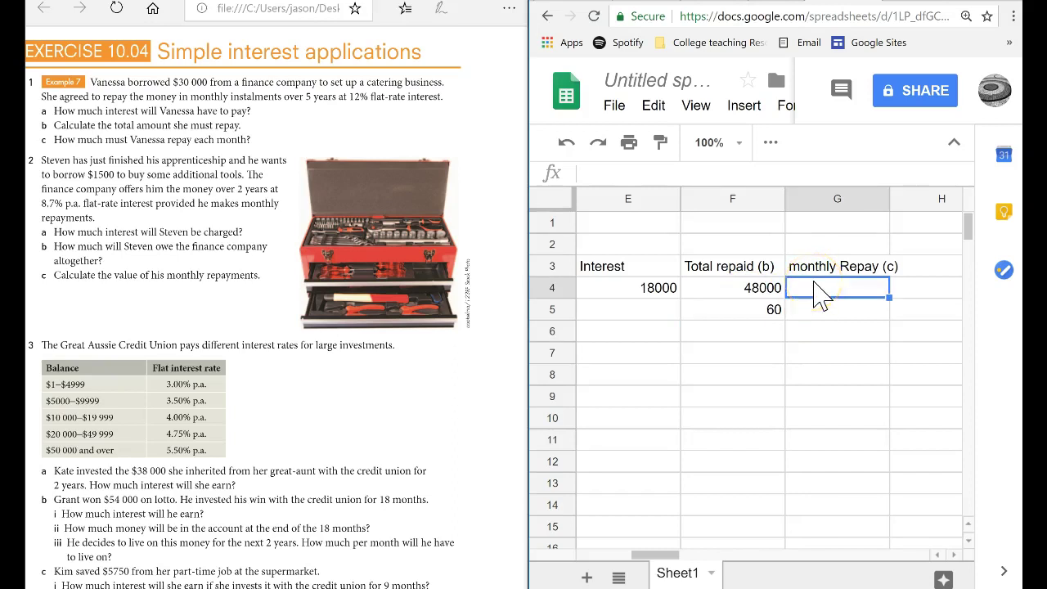
pyautogui.write('=')
pyautogui.click(769, 293)
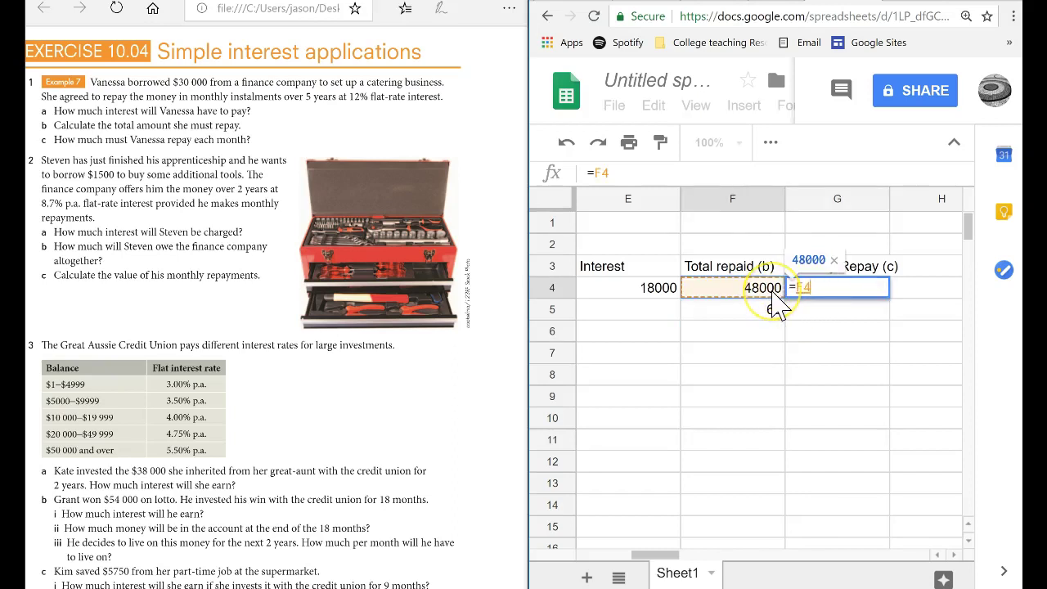
pyautogui.write('/')
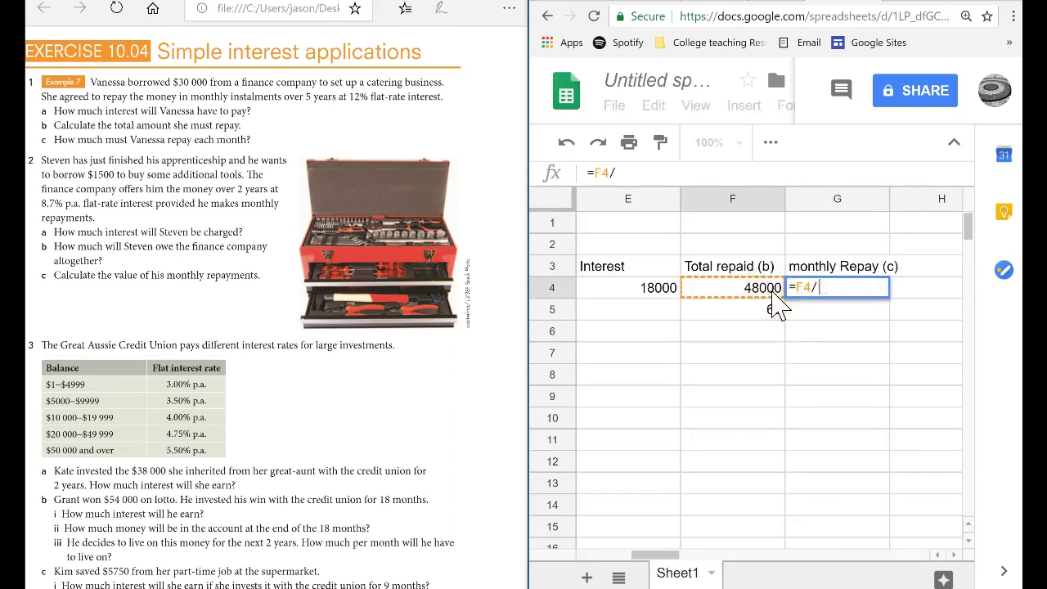
pyautogui.click(772, 315)
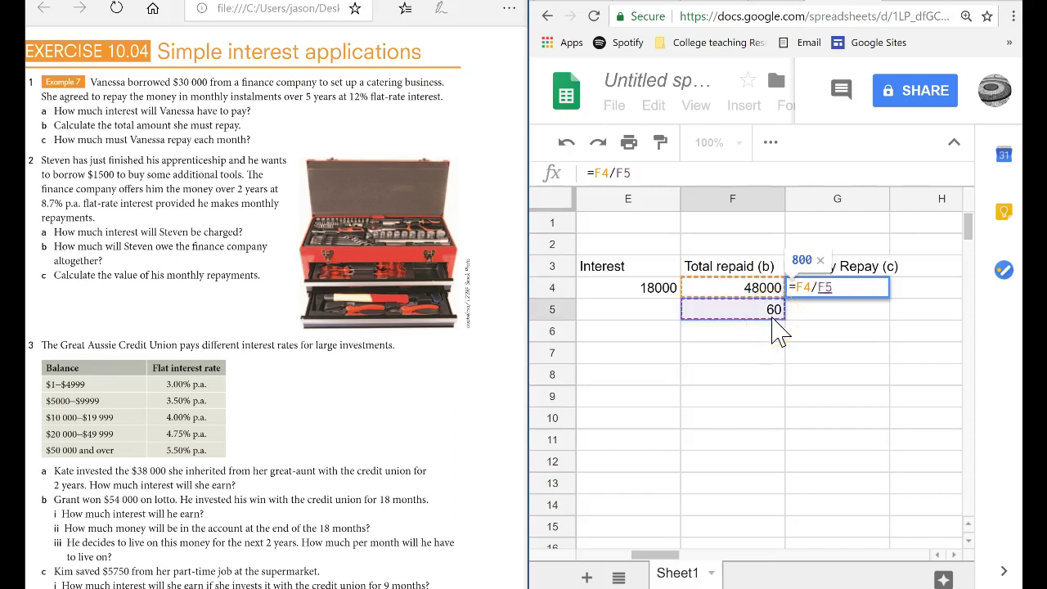
pyautogui.press('Return')
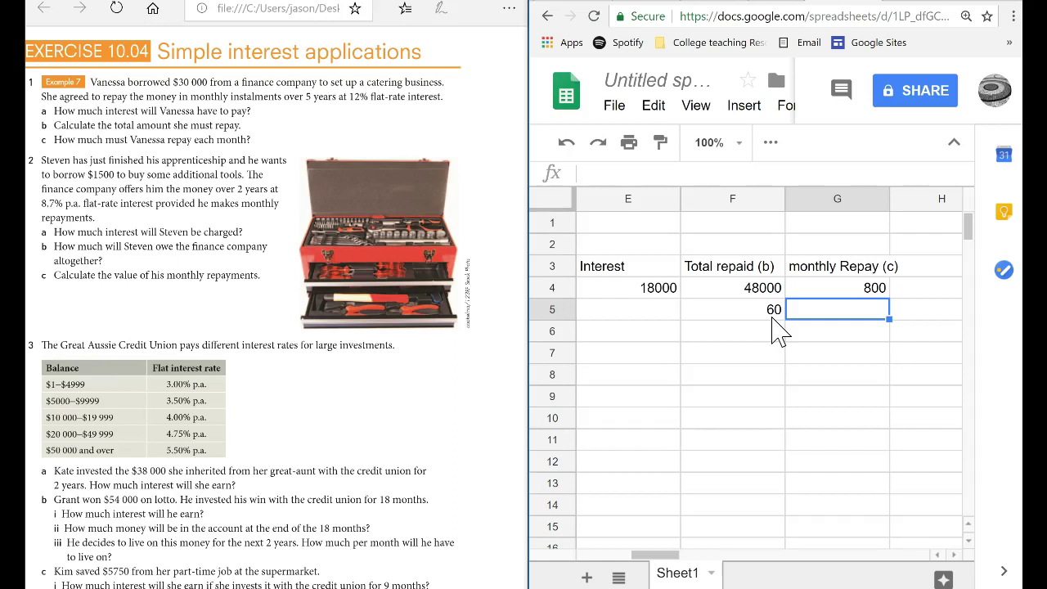
pyautogui.hscroll(-4, 777, 330)
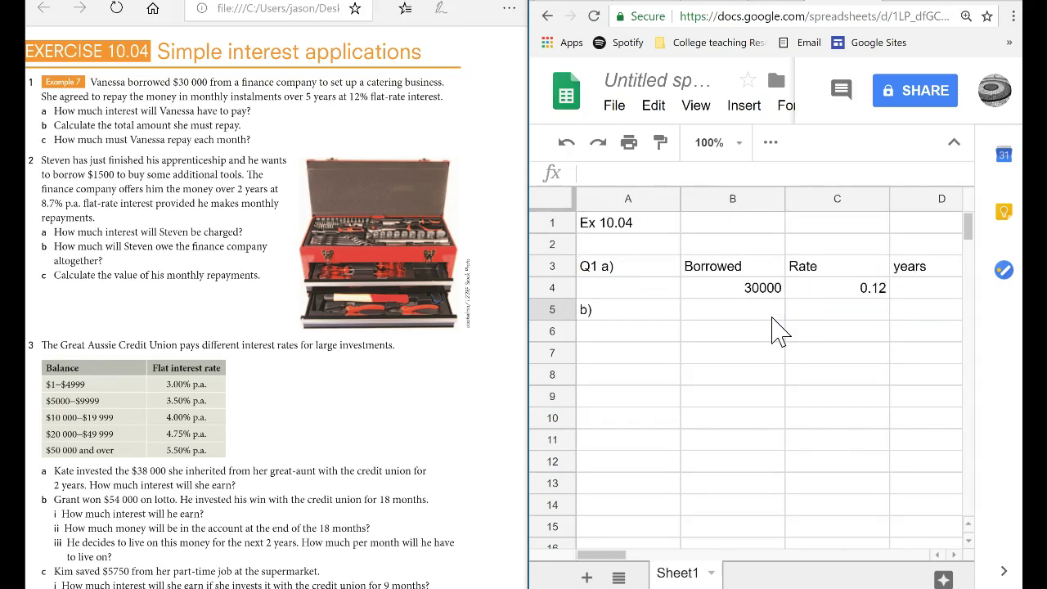
pyautogui.hscroll(4, 777, 330)
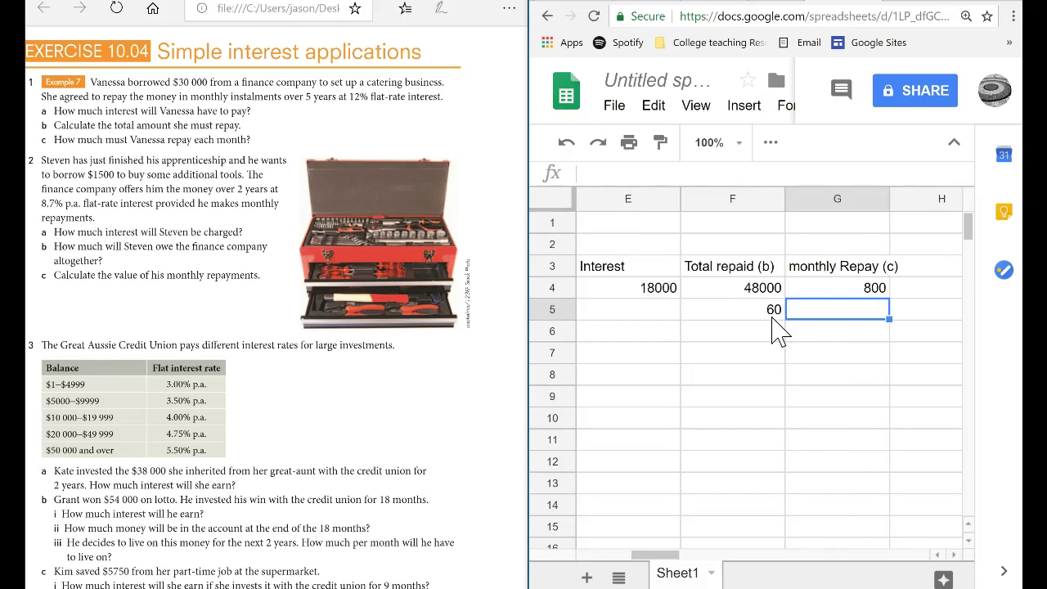
pyautogui.hscroll(-4, 777, 330)
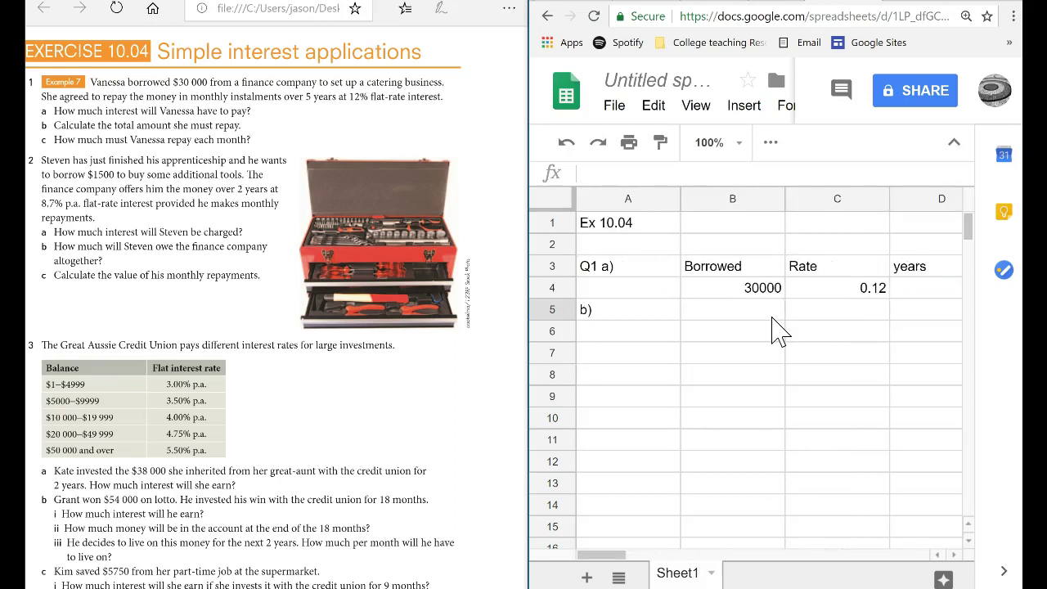